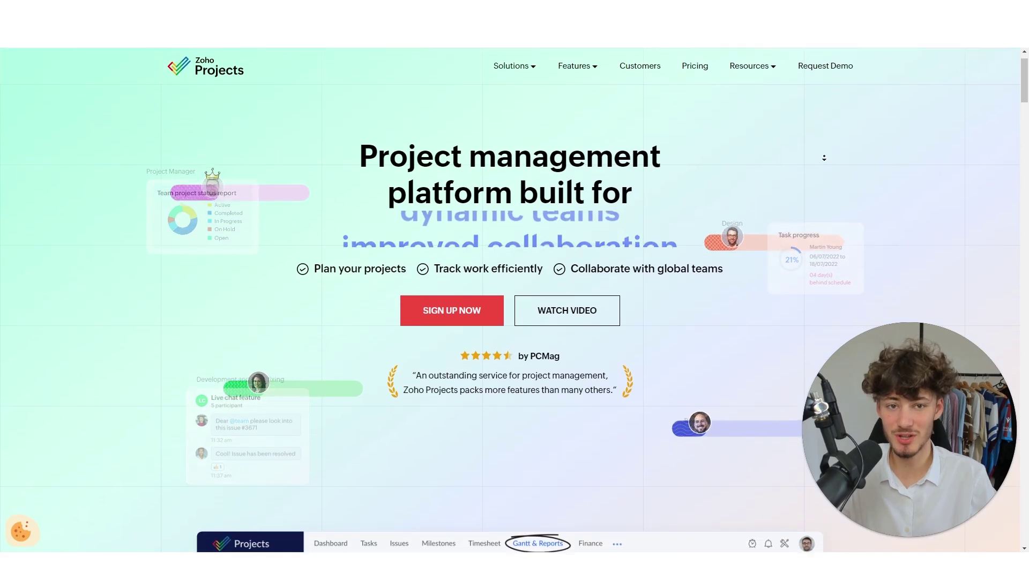
Scroll the Zoho Projects page and open the free sign-up form
{"action": "scroll", "coordinate": [824, 164], "scroll_direction": "down", "scroll_amount": 10}
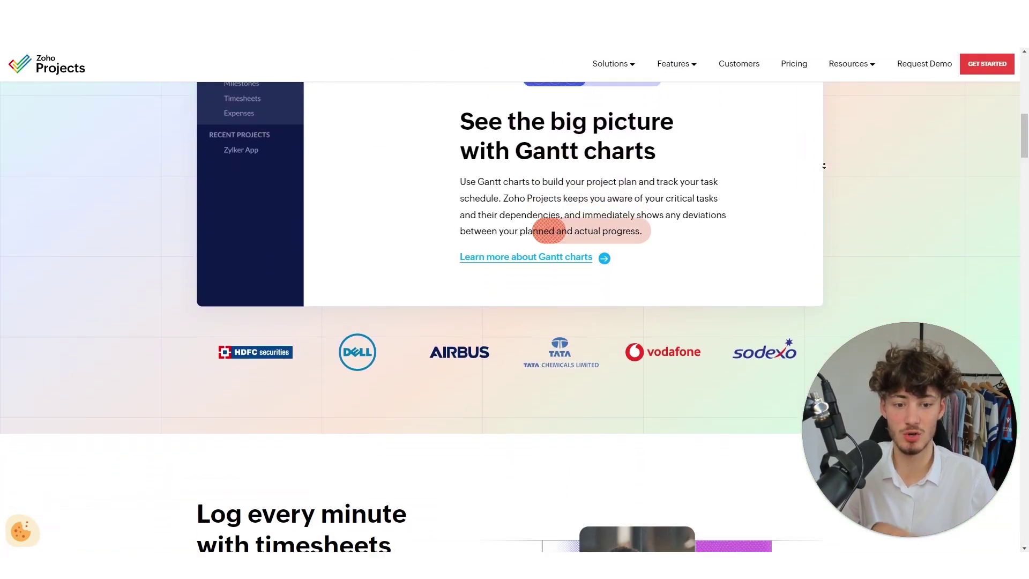
{"action": "scroll", "coordinate": [824, 159], "scroll_direction": "down", "scroll_amount": 1}
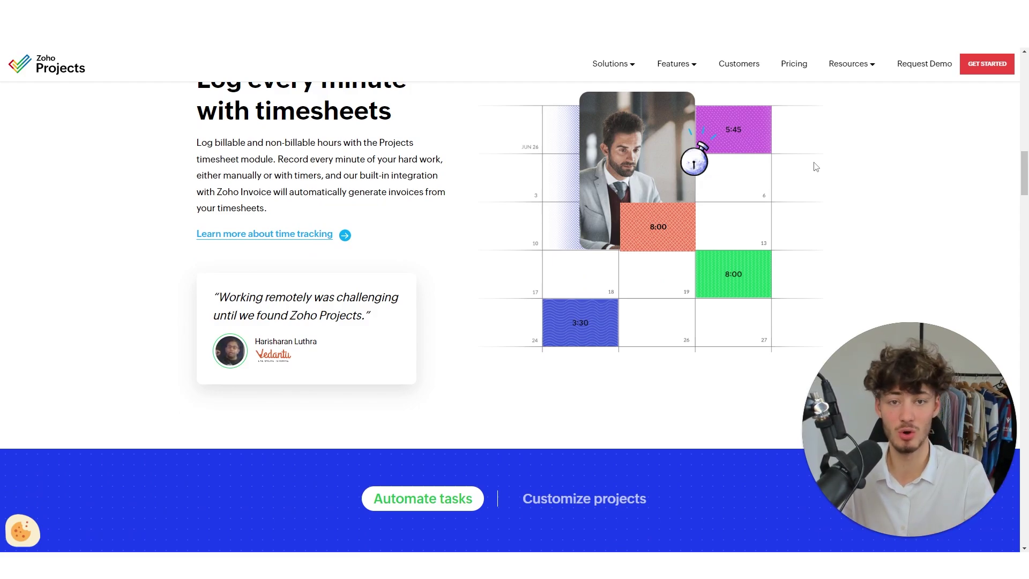
{"action": "scroll", "coordinate": [848, 158], "scroll_direction": "down", "scroll_amount": 15}
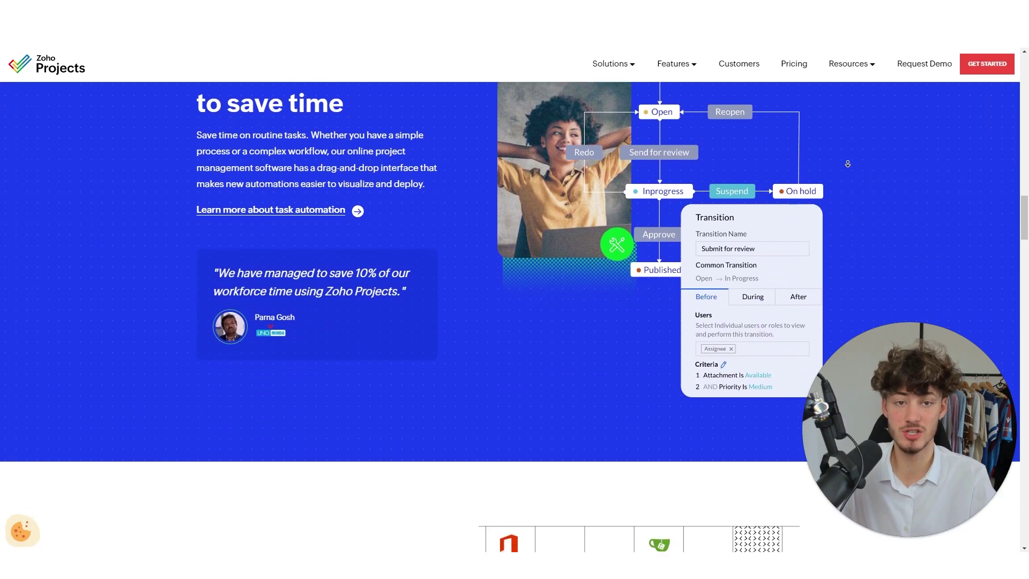
{"action": "scroll", "coordinate": [745, 366], "scroll_direction": "up", "scroll_amount": 20}
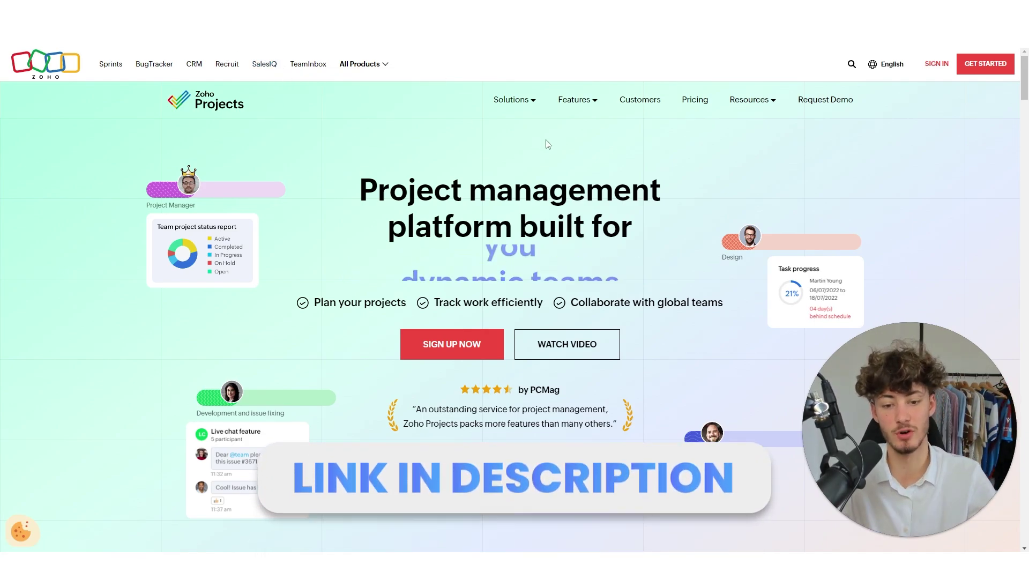
{"action": "left_click", "coordinate": [470, 348]}
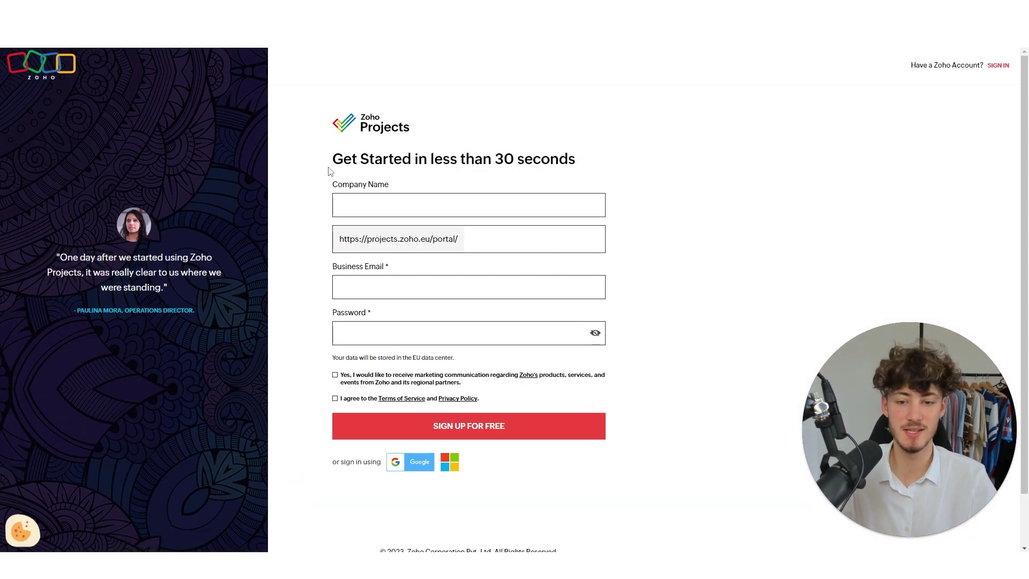
{"action": "left_click_drag", "start_coordinate": [329, 170], "coordinate": [646, 166]}
{"action": "left_click", "coordinate": [505, 151]}
{"action": "left_click_drag", "start_coordinate": [389, 185], "coordinate": [334, 185]}
{"action": "left_click", "coordinate": [391, 199]}
Paste the temporary address into Business Email and fill in the account password
{"action": "left_click_drag", "start_coordinate": [389, 266], "coordinate": [331, 266]}
{"action": "left_click_drag", "start_coordinate": [374, 317], "coordinate": [316, 298]}
{"action": "left_click", "coordinate": [375, 290]}
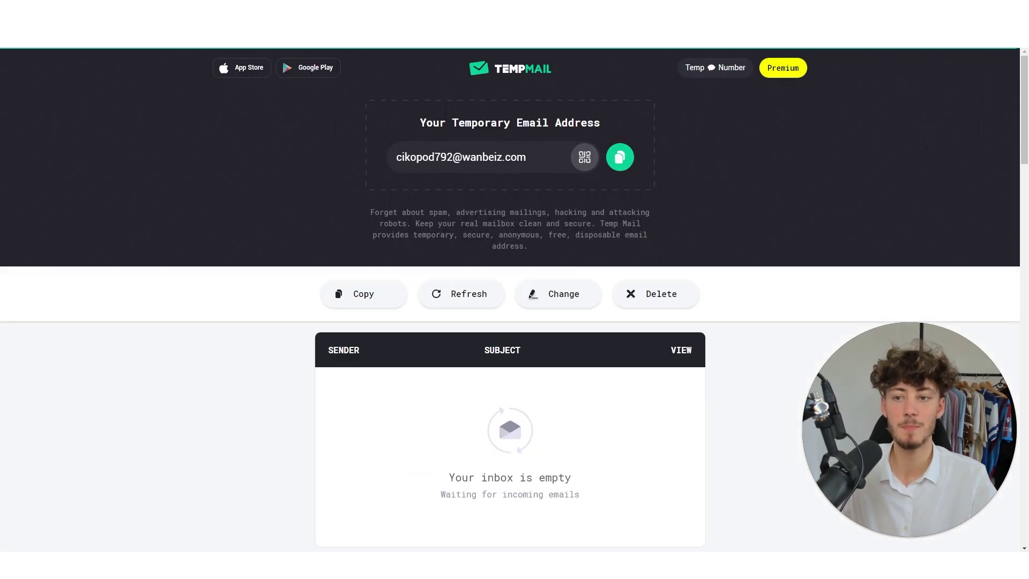
{"action": "left_click", "coordinate": [620, 156]}
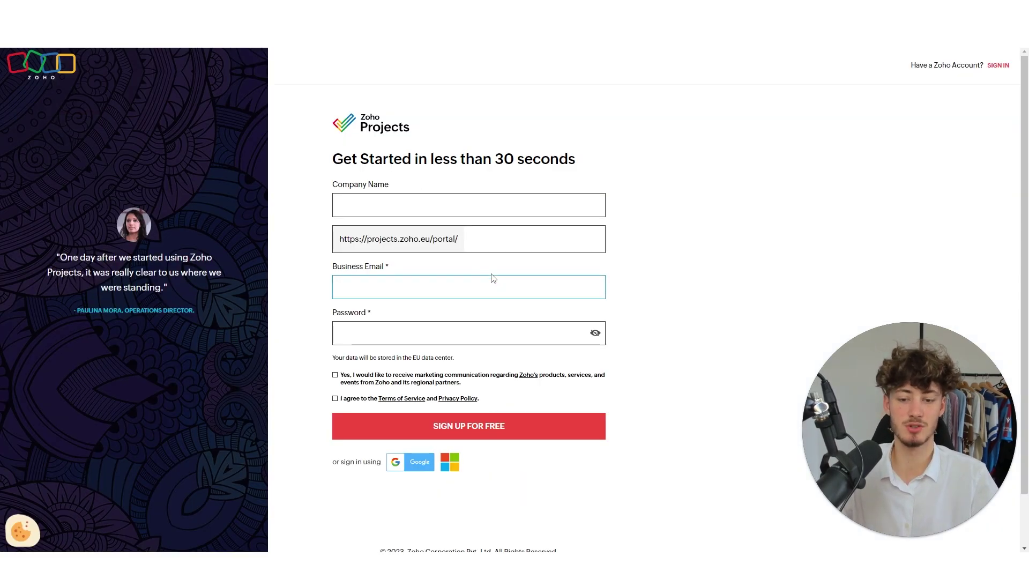
{"action": "key", "text": "ctrl+v"}
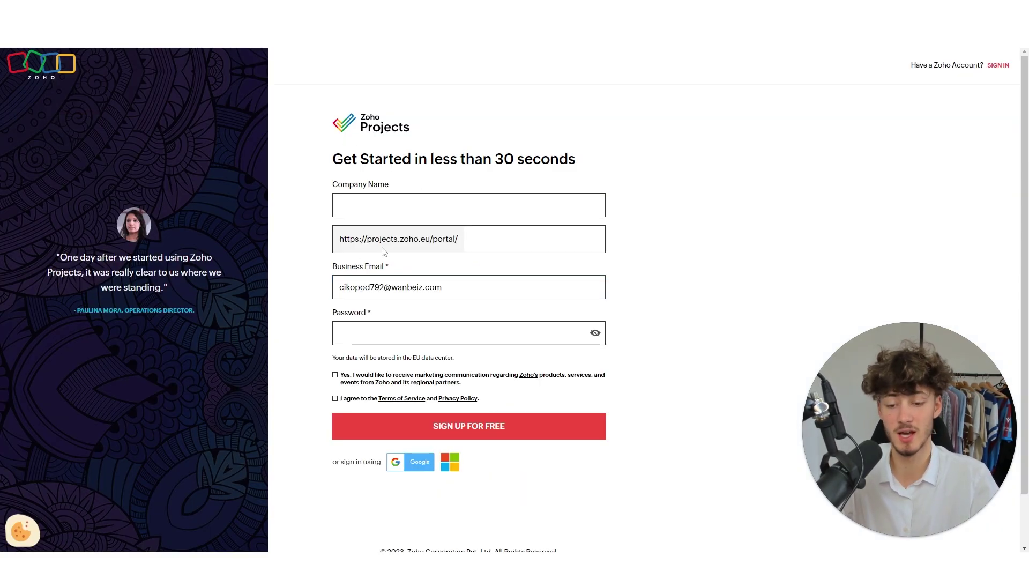
{"action": "left_click", "coordinate": [459, 338]}
{"action": "key", "text": "ctrl+v"}
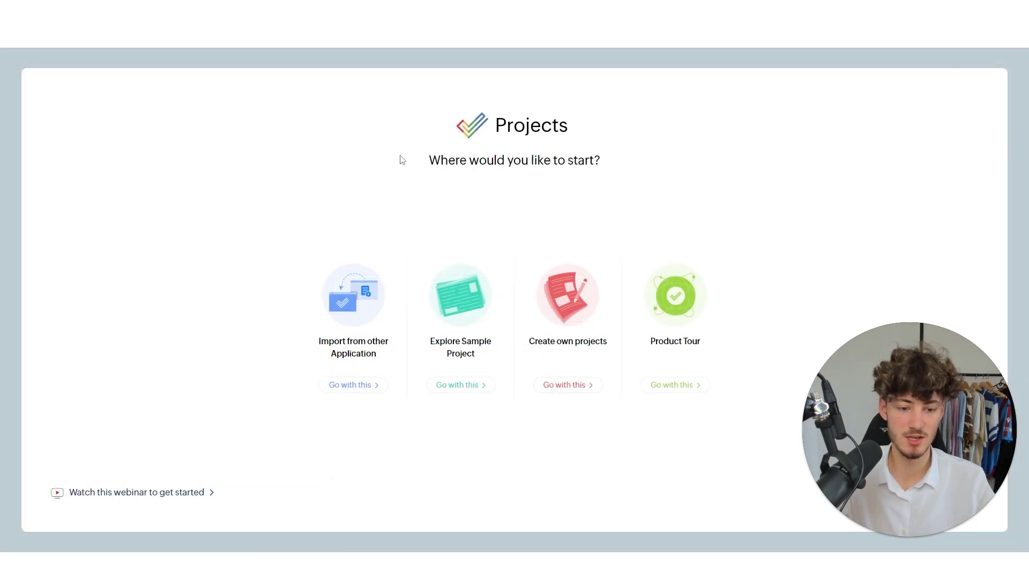
Skip all four options on the 'Where would you like to start?' page
{"action": "left_click_drag", "start_coordinate": [402, 158], "coordinate": [707, 174]}
{"action": "left_click", "coordinate": [708, 179]}
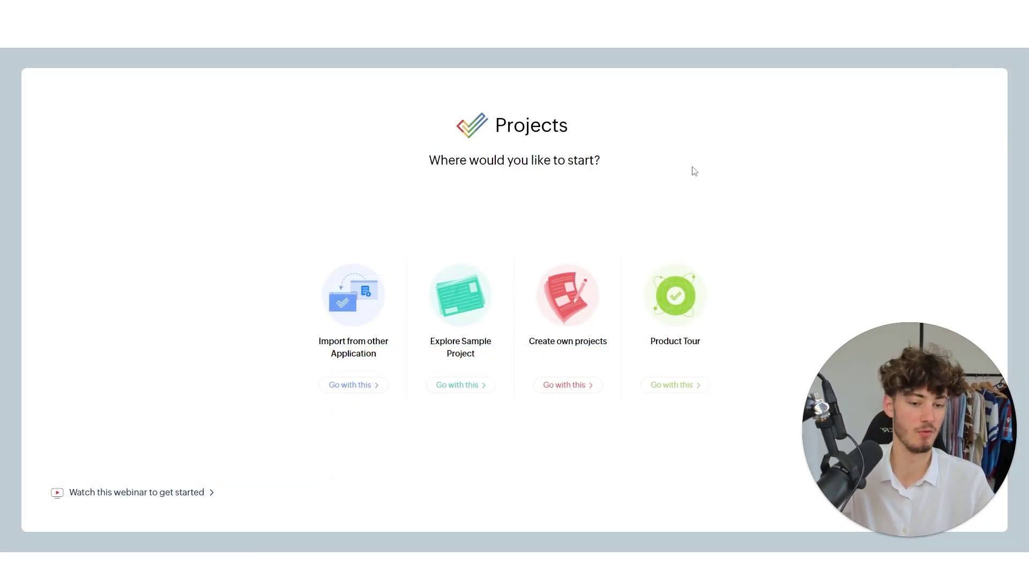
{"action": "left_click_drag", "start_coordinate": [980, 478], "coordinate": [928, 291]}
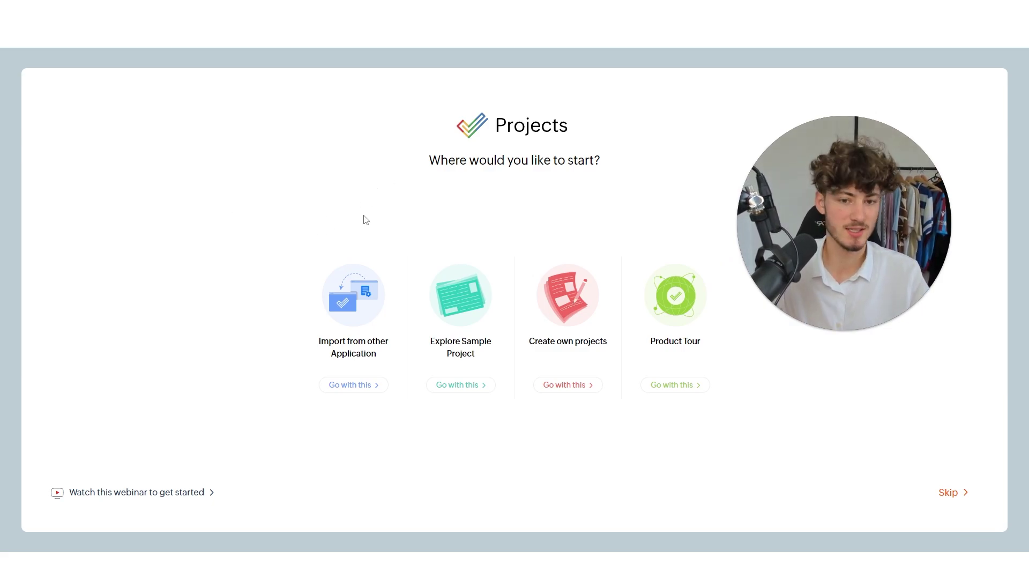
{"action": "left_click_drag", "start_coordinate": [410, 160], "coordinate": [641, 172]}
{"action": "left_click", "coordinate": [641, 174]}
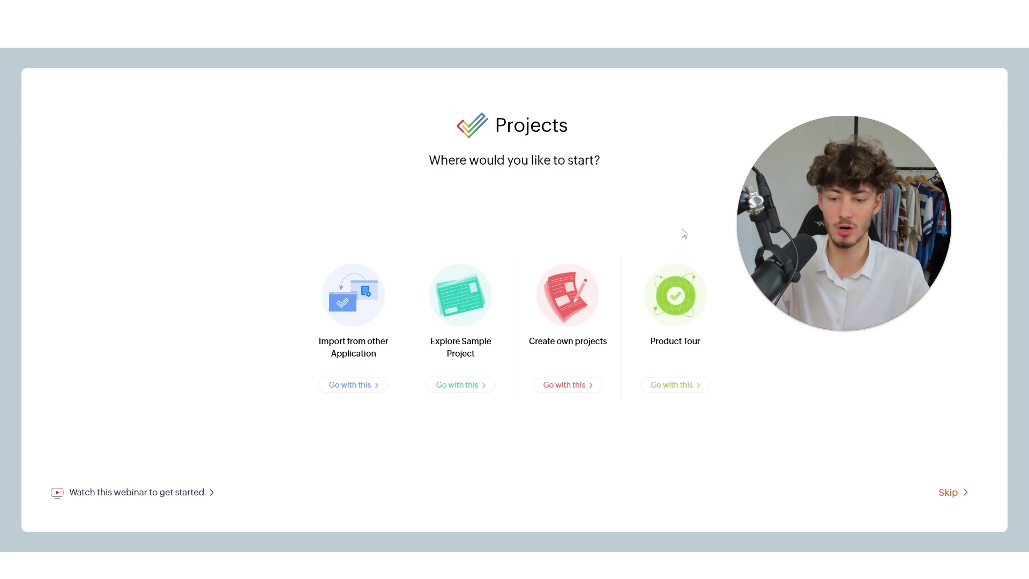
{"action": "left_click", "coordinate": [952, 491]}
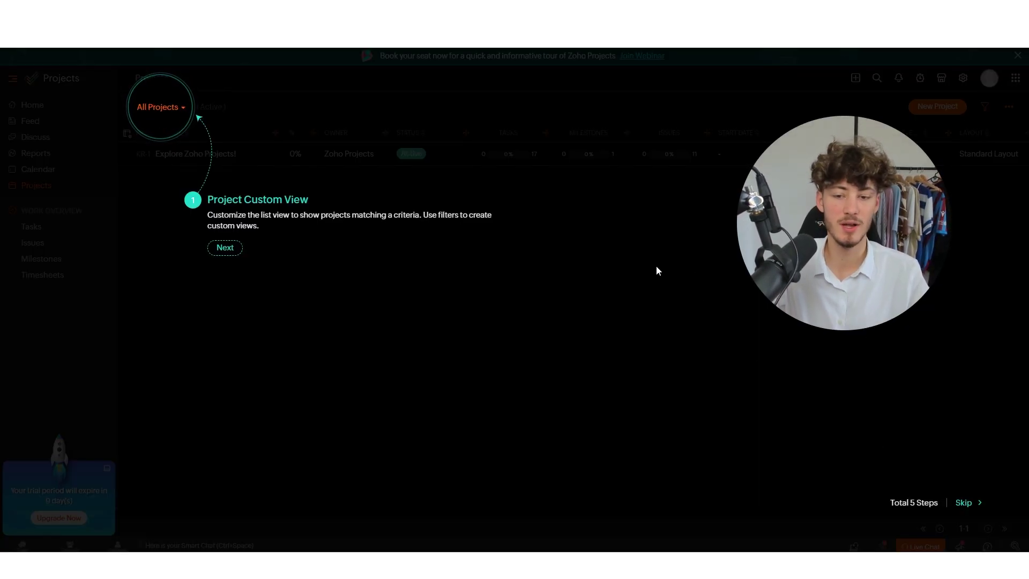
Step through the 5-step tour to Finish and close the Join Webinar banner
{"action": "left_click", "coordinate": [224, 247]}
{"action": "left_click", "coordinate": [330, 214]}
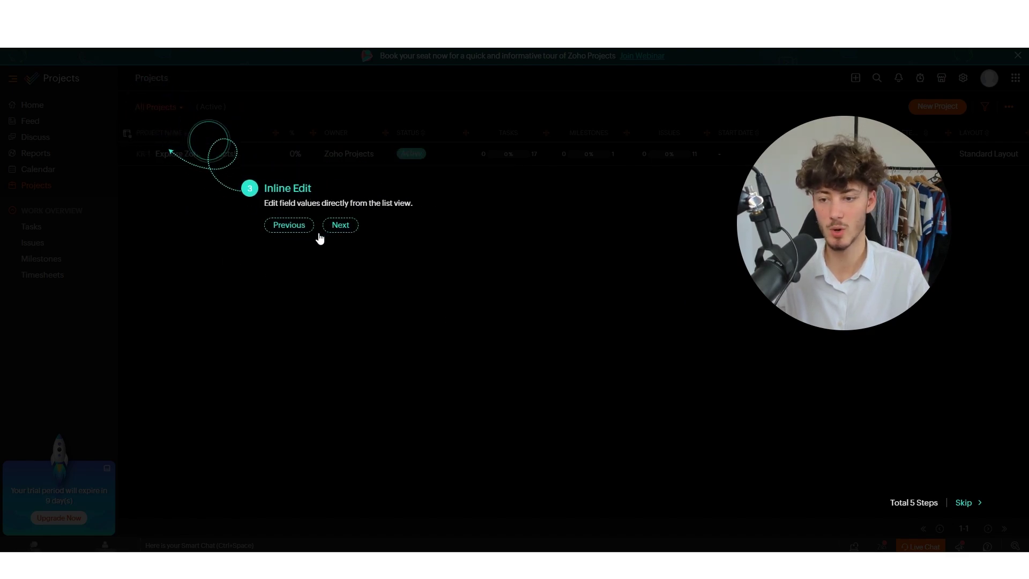
{"action": "left_click", "coordinate": [564, 251]}
{"action": "left_click", "coordinate": [281, 209]}
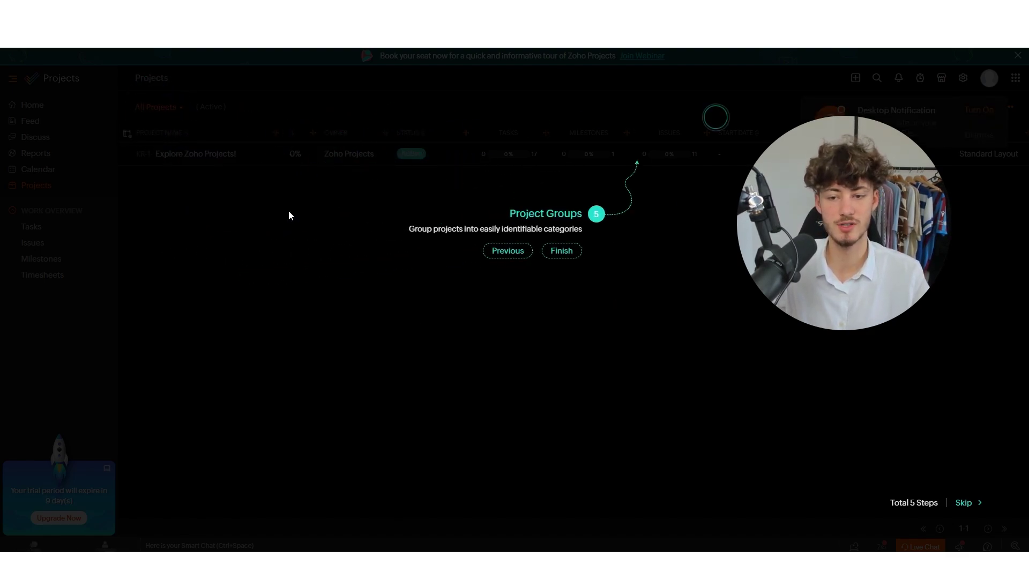
{"action": "left_click", "coordinate": [932, 217]}
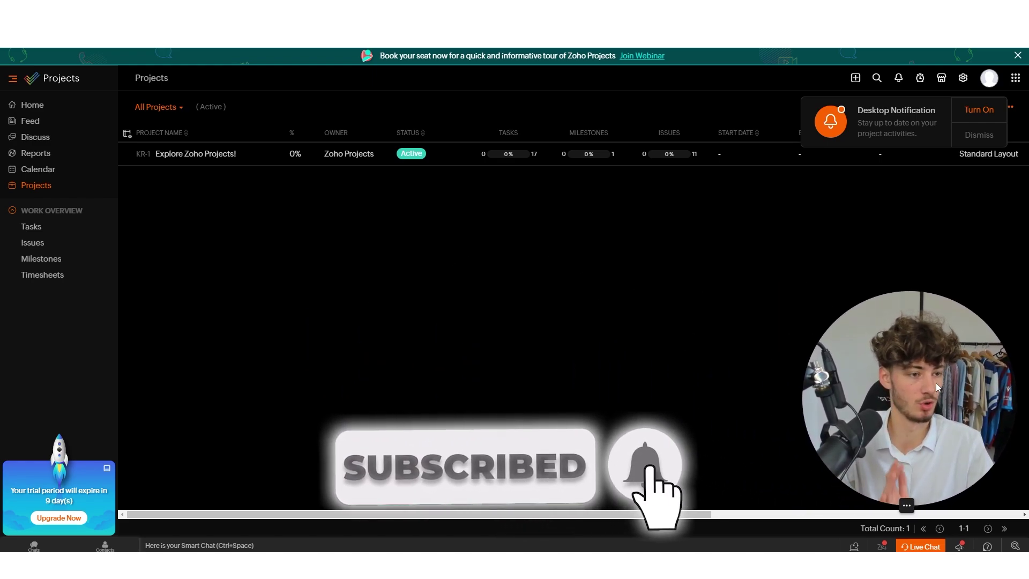
{"action": "left_click", "coordinate": [1017, 56]}
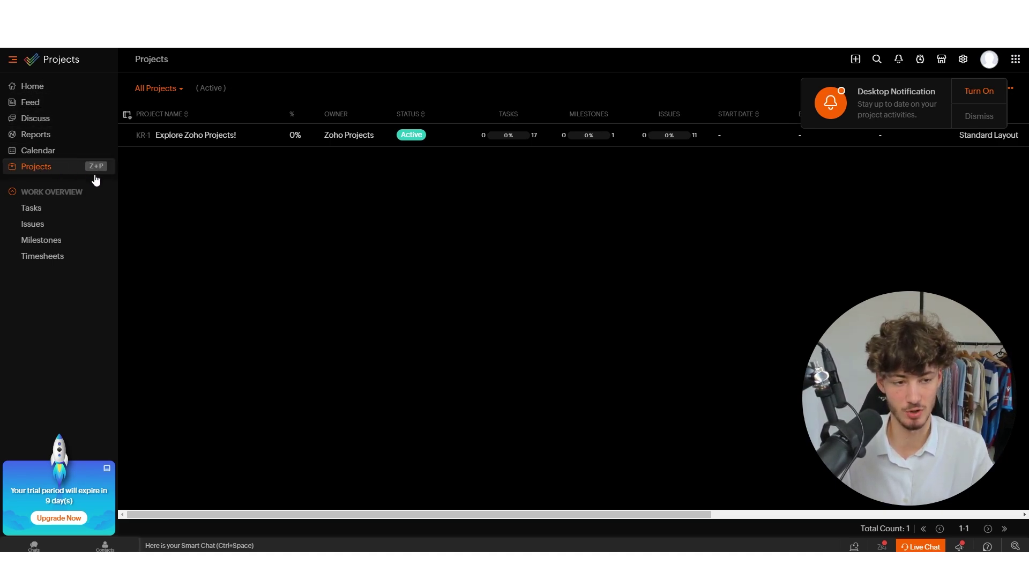
Open Home, dismiss the desktop notification prompt, and browse the Portfolio dashboard
{"action": "left_click", "coordinate": [45, 94]}
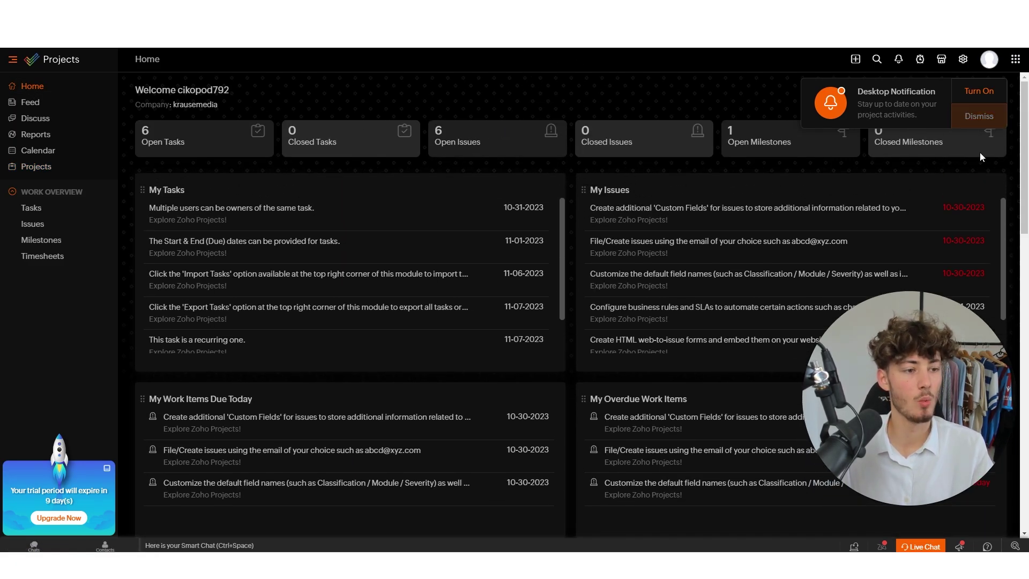
{"action": "left_click", "coordinate": [978, 117]}
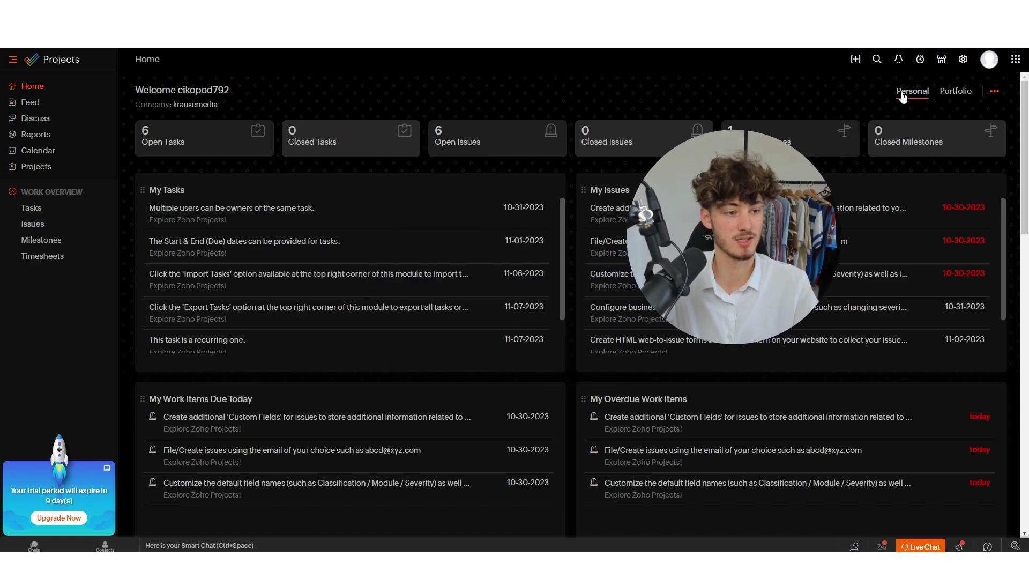
{"action": "left_click", "coordinate": [955, 91]}
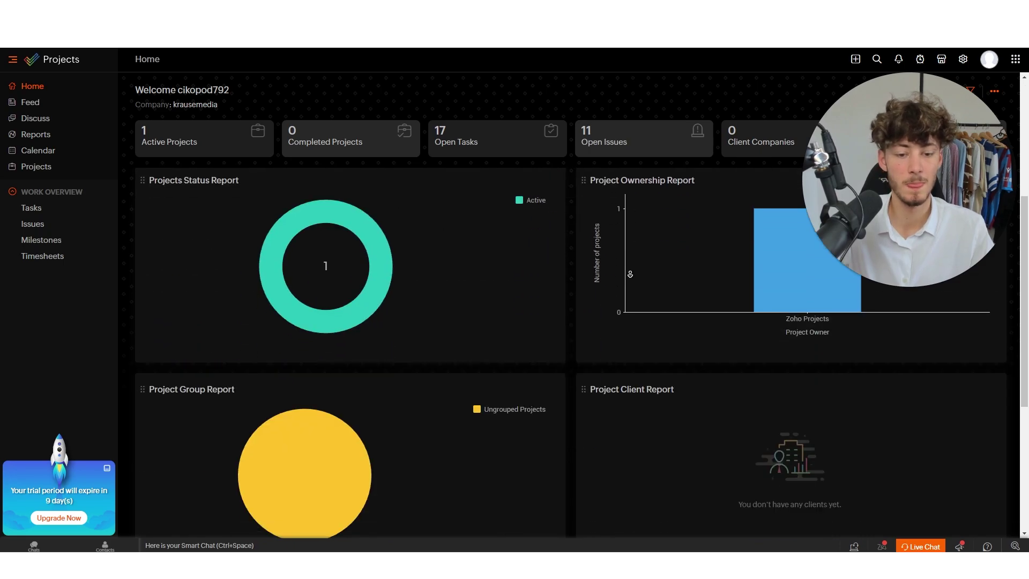
{"action": "scroll", "coordinate": [552, 259], "scroll_direction": "down", "scroll_amount": 5}
{"action": "scroll", "coordinate": [551, 259], "scroll_direction": "up", "scroll_amount": 6}
{"action": "scroll", "coordinate": [356, 292], "scroll_direction": "down", "scroll_amount": 5}
{"action": "scroll", "coordinate": [356, 288], "scroll_direction": "up", "scroll_amount": 3}
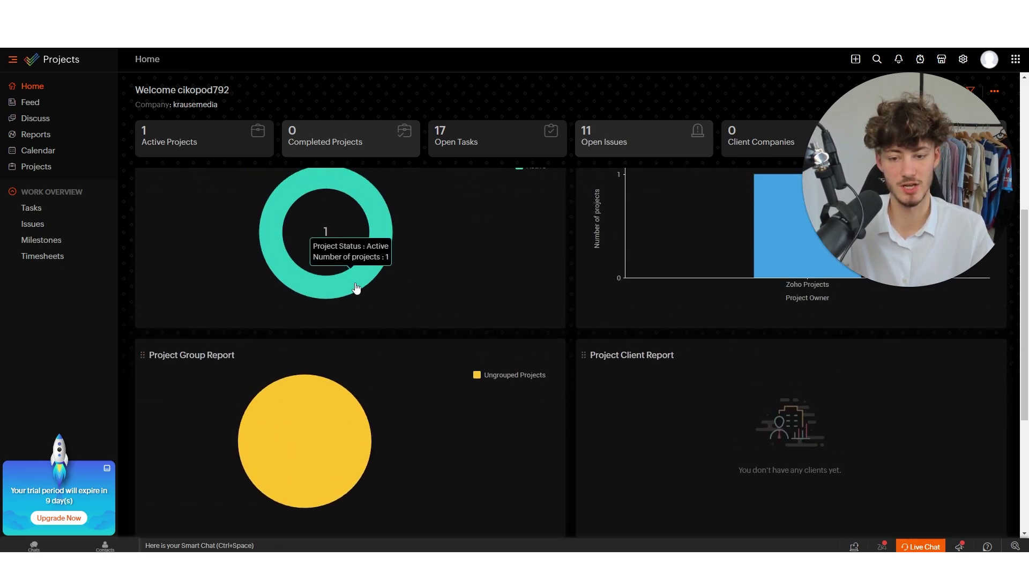
{"action": "scroll", "coordinate": [357, 288], "scroll_direction": "up", "scroll_amount": 3}
{"action": "scroll", "coordinate": [761, 391], "scroll_direction": "down", "scroll_amount": 2}
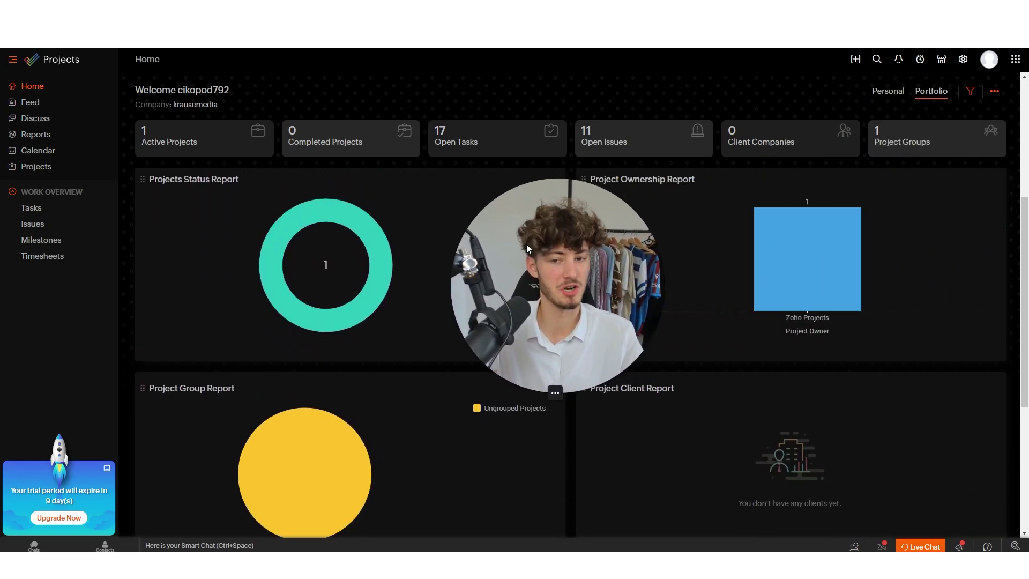
{"action": "scroll", "coordinate": [786, 252], "scroll_direction": "up", "scroll_amount": 5}
Return to the Personal dashboard showing My Tasks and My Issues
{"action": "left_click", "coordinate": [888, 92]}
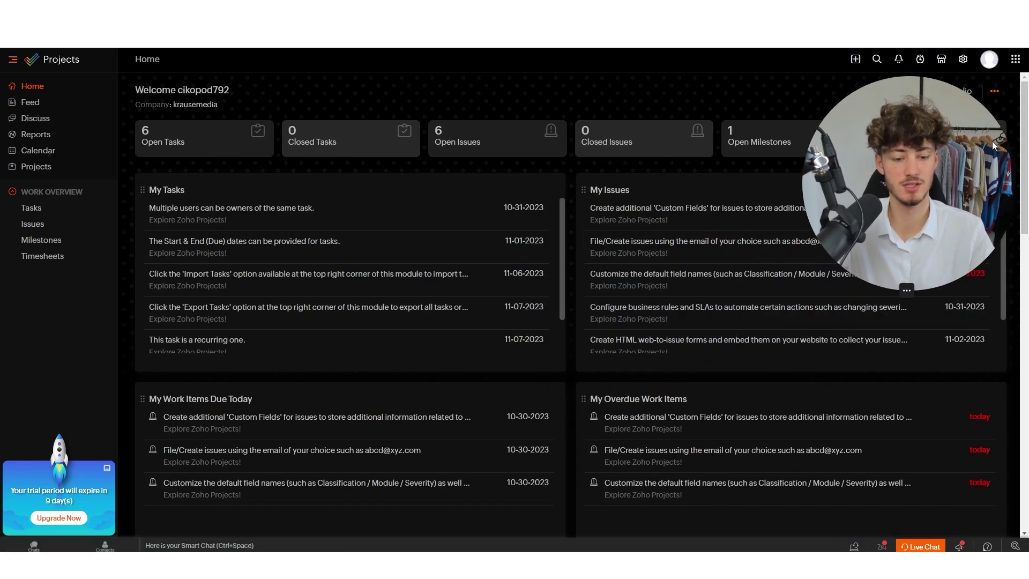
{"action": "scroll", "coordinate": [545, 119], "scroll_direction": "down", "scroll_amount": 1}
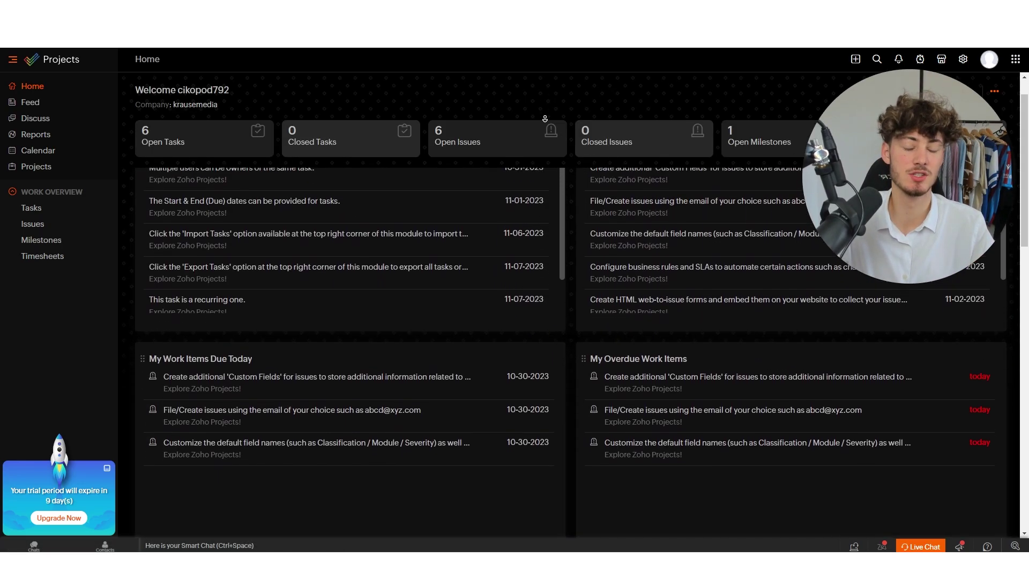
{"action": "scroll", "coordinate": [545, 119], "scroll_direction": "down", "scroll_amount": 6}
{"action": "scroll", "coordinate": [542, 108], "scroll_direction": "up", "scroll_amount": 9}
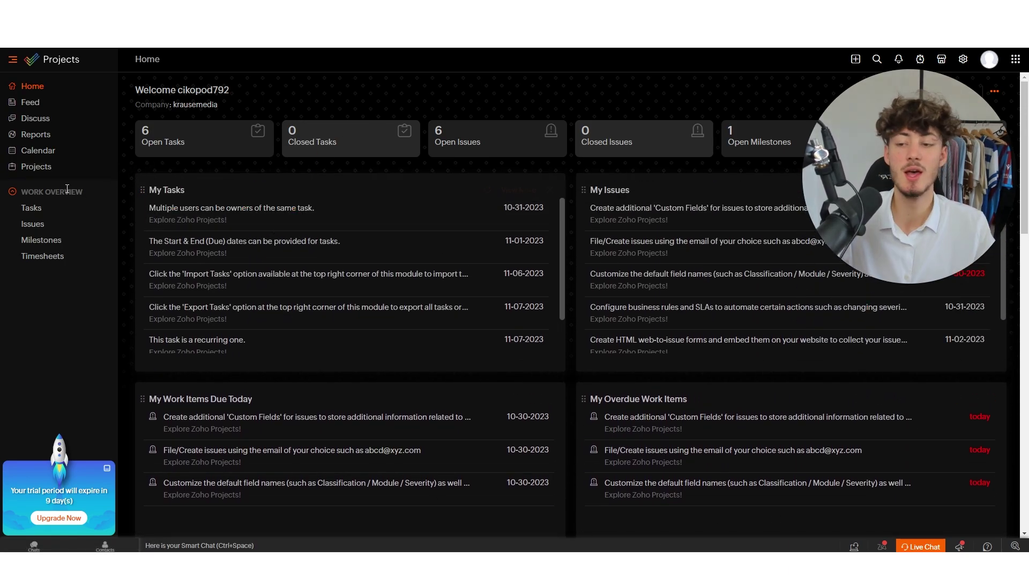
Go to the projects list and start a New Project
{"action": "left_click", "coordinate": [43, 167]}
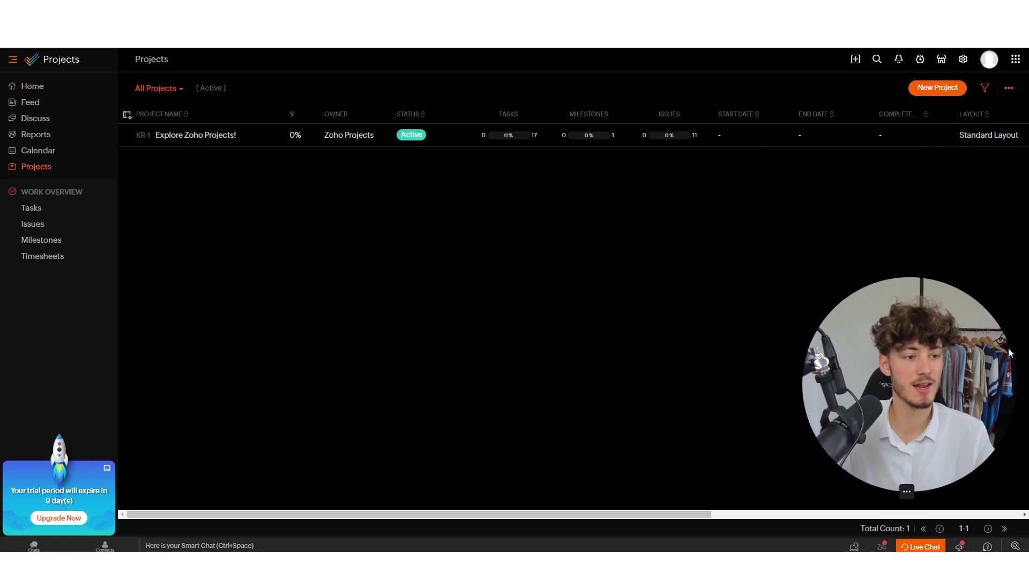
{"action": "left_click", "coordinate": [932, 89]}
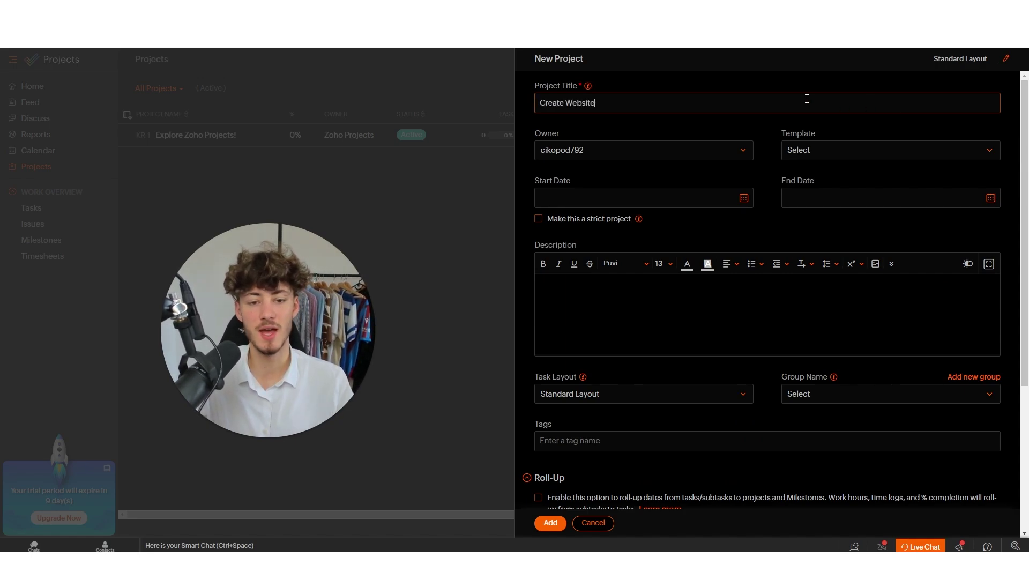
Check the Owner and Template lists, keeping the current owner and no template
{"action": "left_click", "coordinate": [555, 154]}
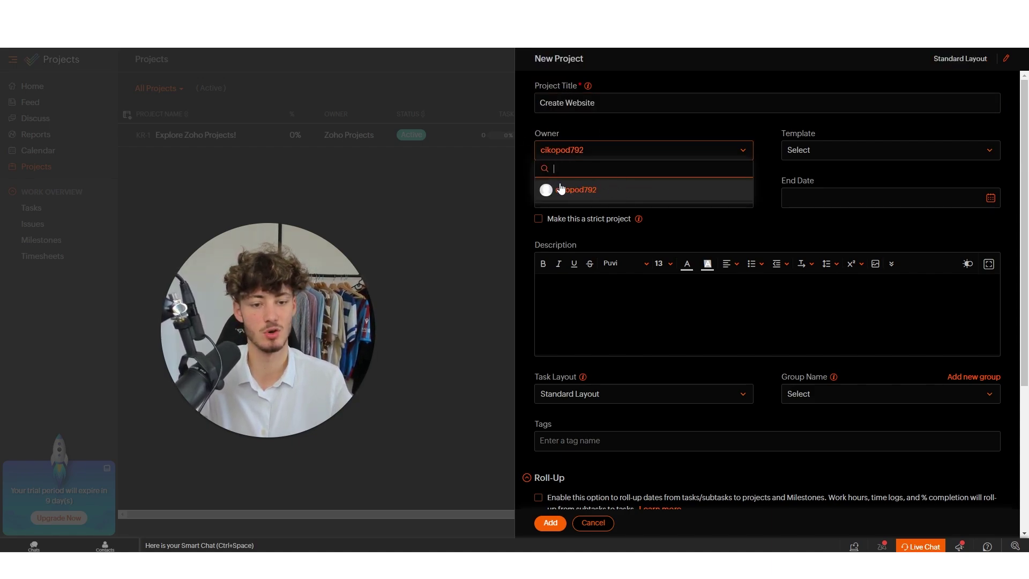
{"action": "left_click", "coordinate": [584, 196]}
{"action": "left_click", "coordinate": [573, 154]}
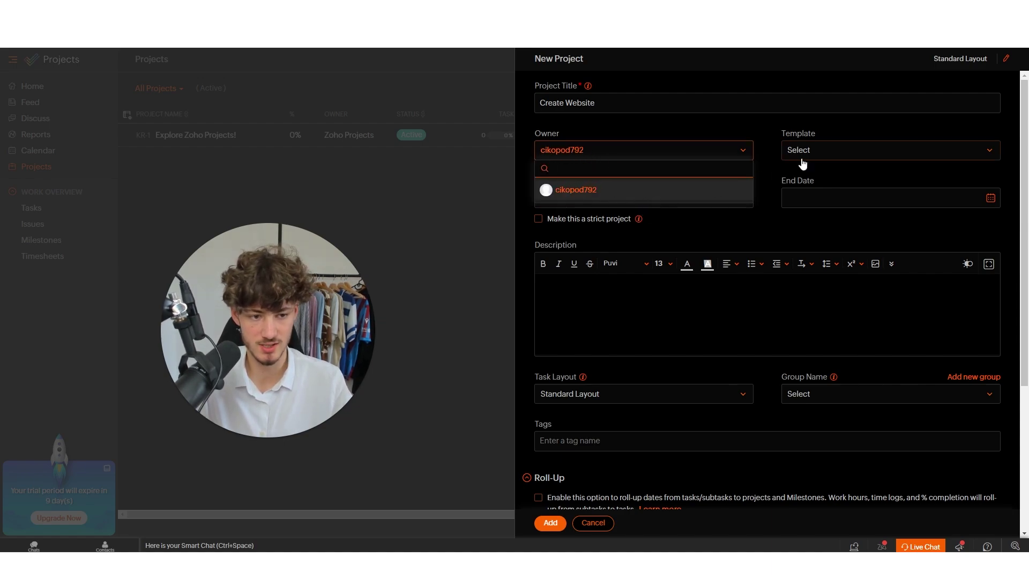
{"action": "left_click", "coordinate": [803, 136]}
{"action": "left_click", "coordinate": [833, 153]}
{"action": "left_click", "coordinate": [859, 163]}
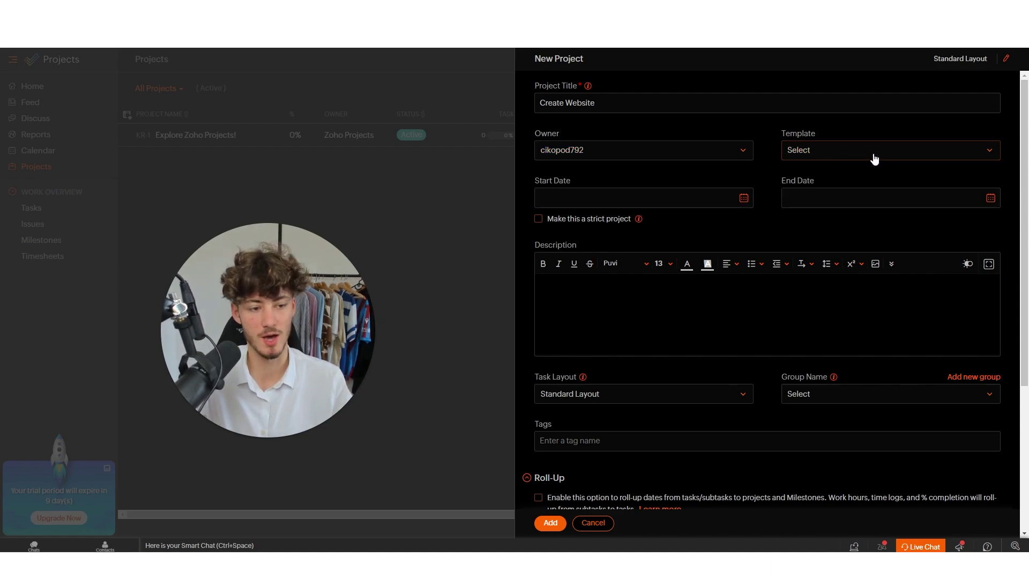
{"action": "left_click", "coordinate": [855, 161]}
{"action": "left_click", "coordinate": [835, 155]}
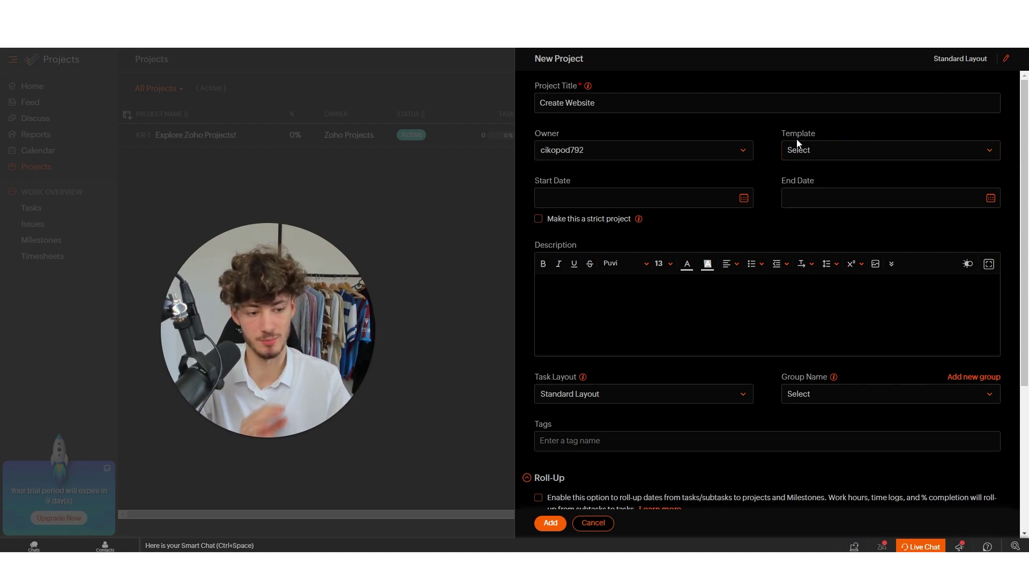
Set the start date to 10-30-2023 and the end date to 11-03-2023
{"action": "left_click", "coordinate": [607, 204]}
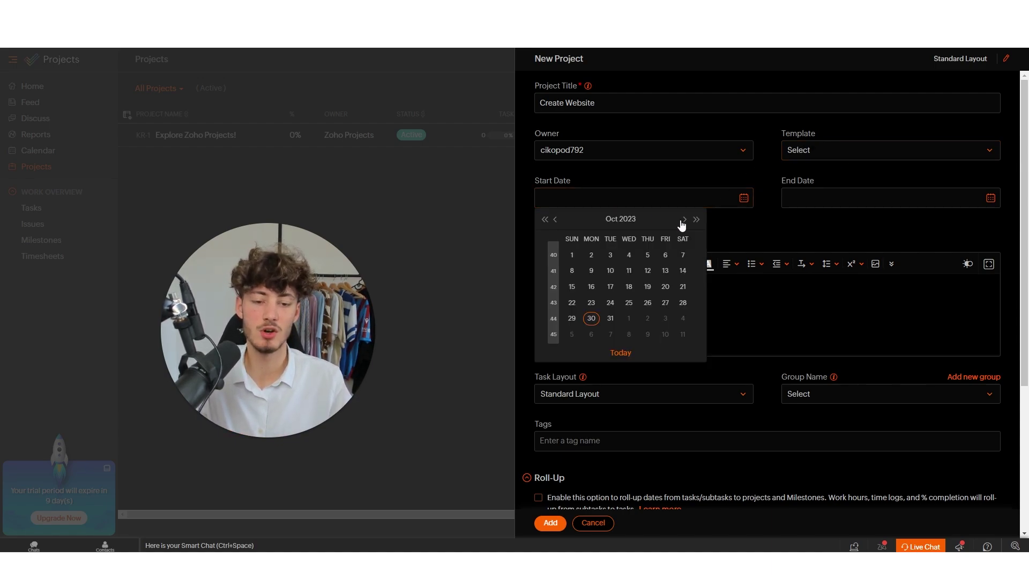
{"action": "left_click", "coordinate": [595, 318]}
{"action": "left_click", "coordinate": [838, 206]}
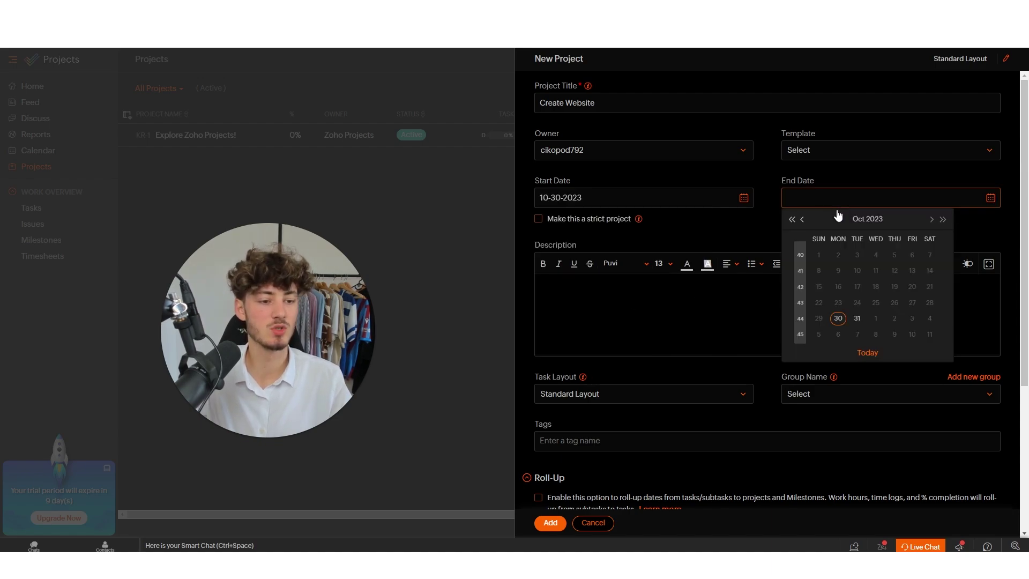
{"action": "scroll", "coordinate": [871, 284], "scroll_direction": "down", "scroll_amount": 1}
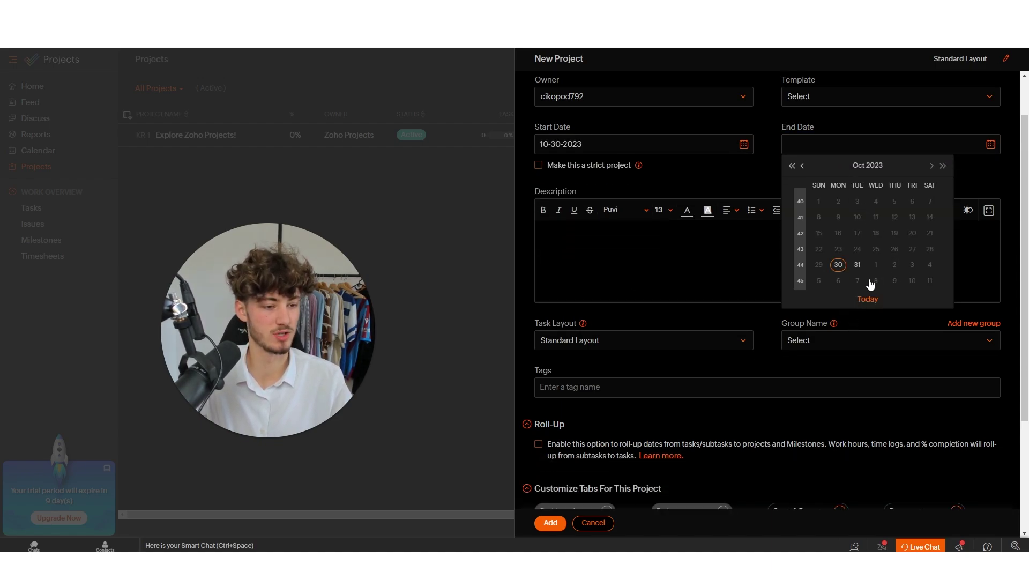
{"action": "left_click", "coordinate": [914, 265]}
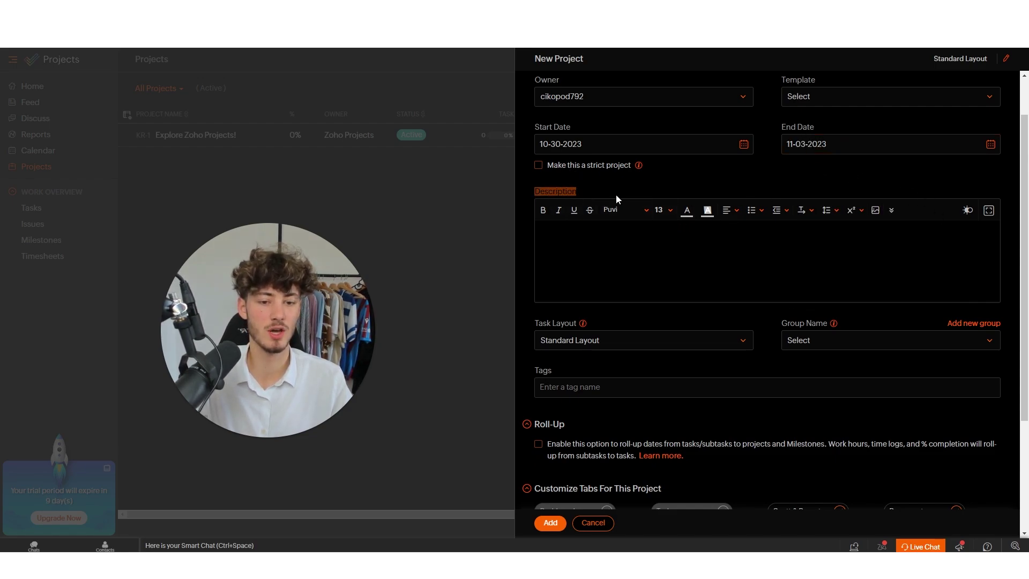
{"action": "scroll", "coordinate": [804, 276], "scroll_direction": "up", "scroll_amount": 1}
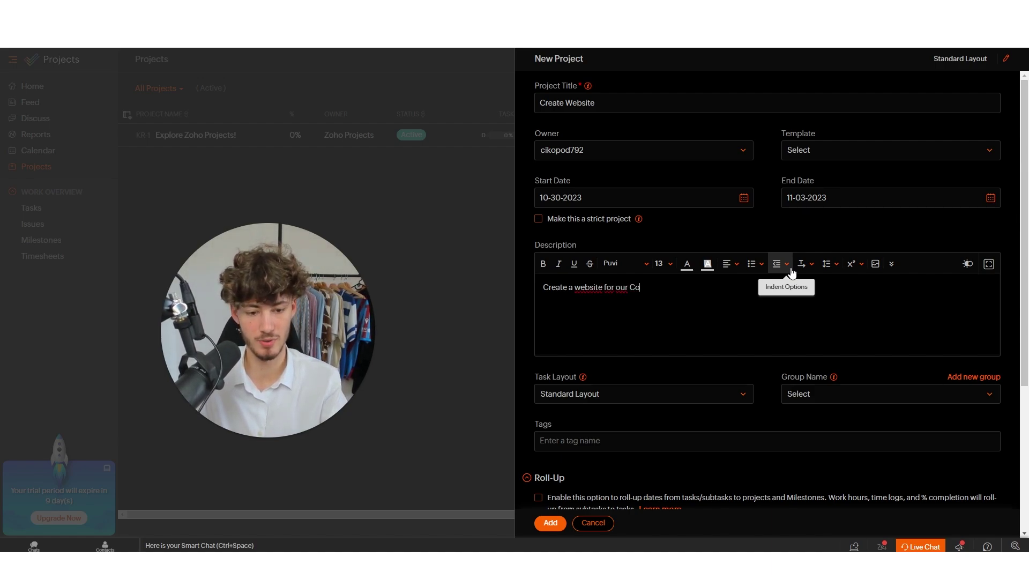
Look through the Task Layout and project group options without changing them
{"action": "left_click", "coordinate": [558, 395]}
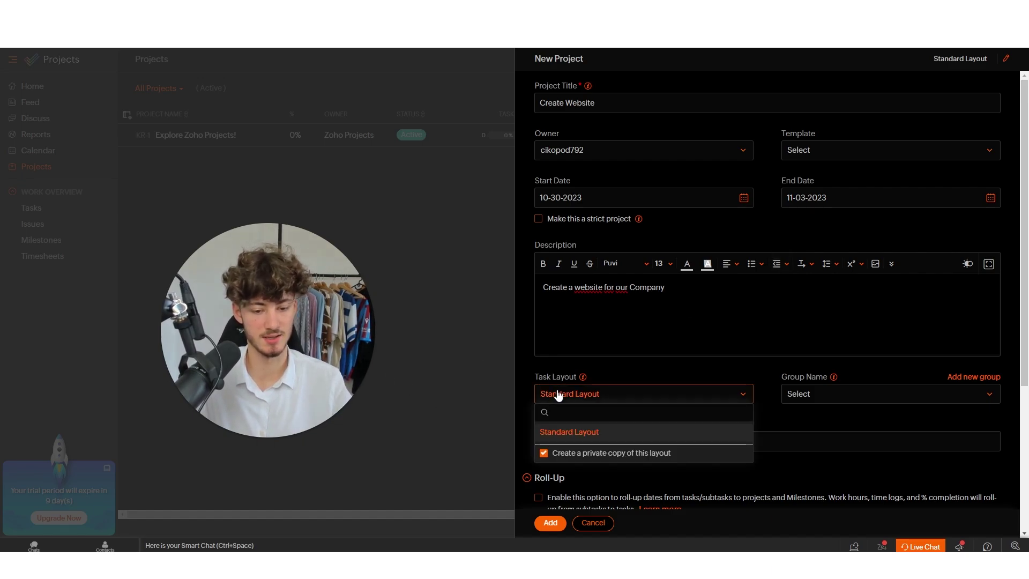
{"action": "left_click", "coordinate": [809, 395]}
{"action": "left_click", "coordinate": [838, 397]}
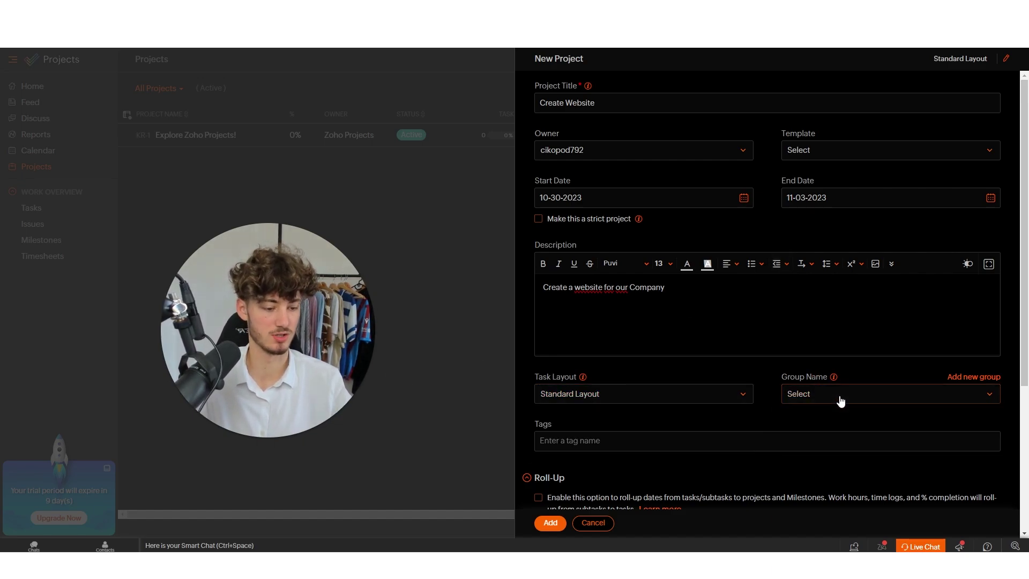
{"action": "scroll", "coordinate": [803, 398], "scroll_direction": "down", "scroll_amount": 3}
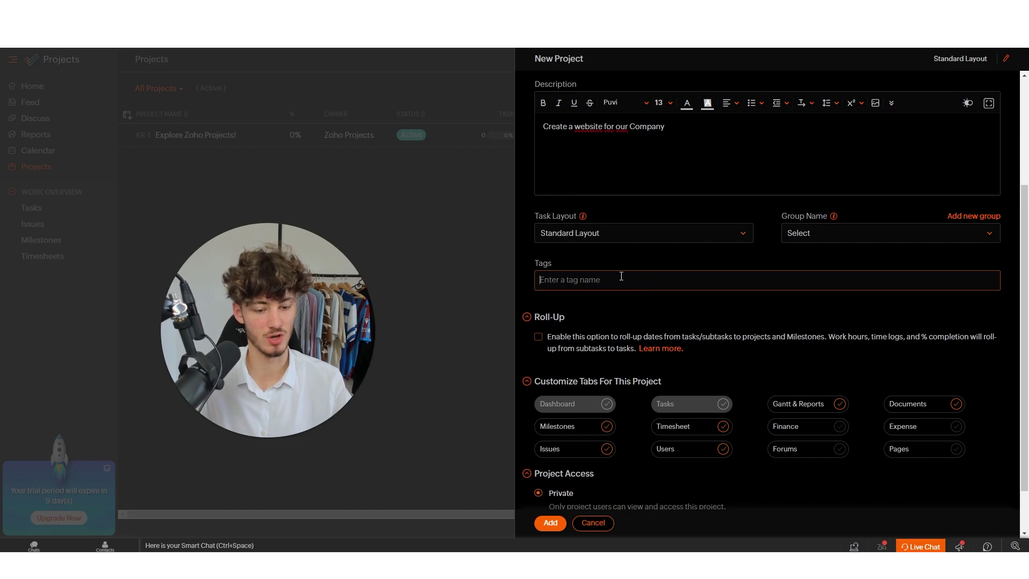
Keep the default tabs and Private access, and add the Create Website project
{"action": "scroll", "coordinate": [597, 337], "scroll_direction": "down", "scroll_amount": 1}
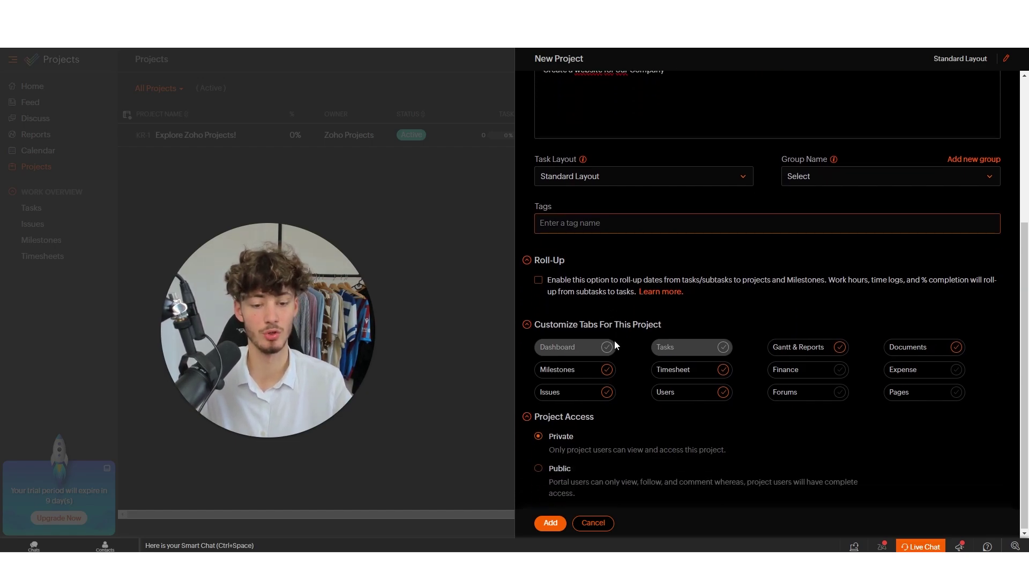
{"action": "left_click_drag", "start_coordinate": [614, 340], "coordinate": [579, 329]}
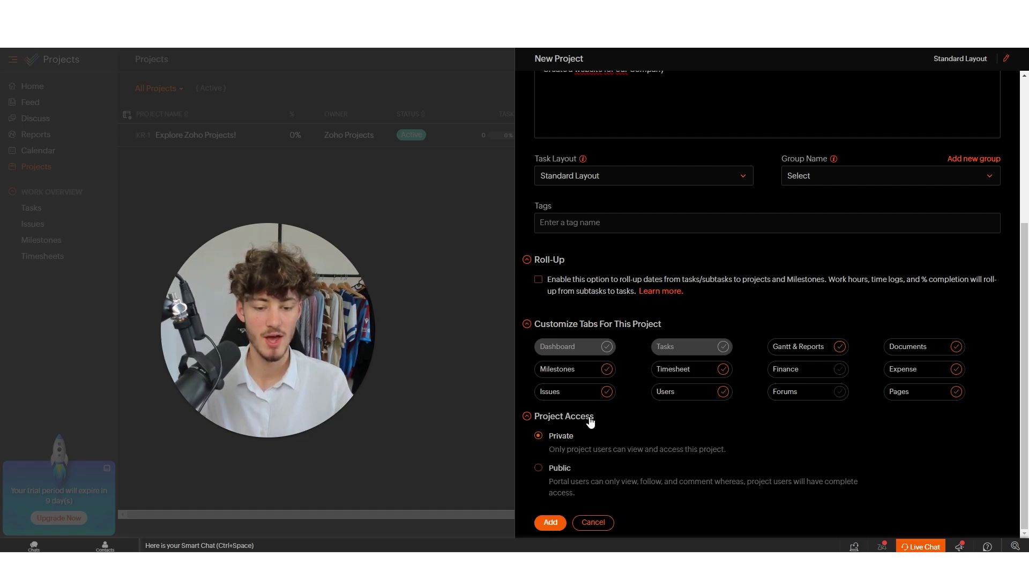
{"action": "left_click", "coordinate": [607, 428]}
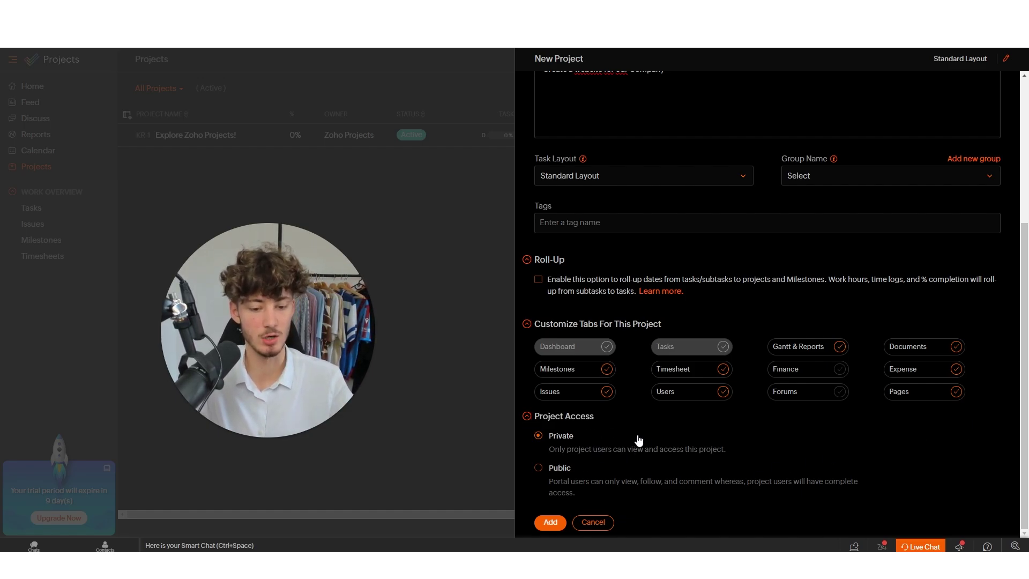
{"action": "left_click", "coordinate": [736, 459]}
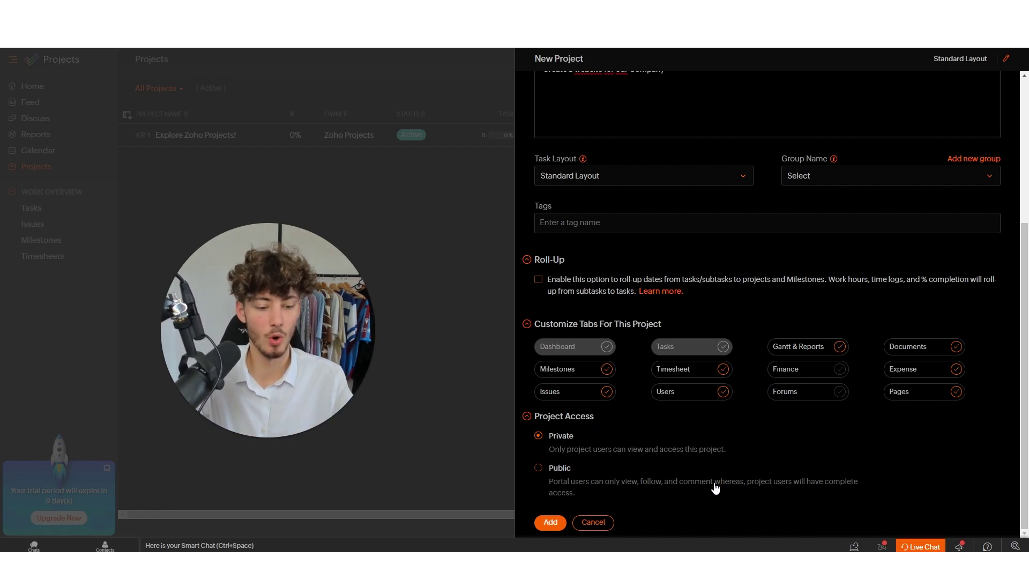
{"action": "left_click_drag", "start_coordinate": [715, 487], "coordinate": [803, 496]}
{"action": "left_click", "coordinate": [879, 496]}
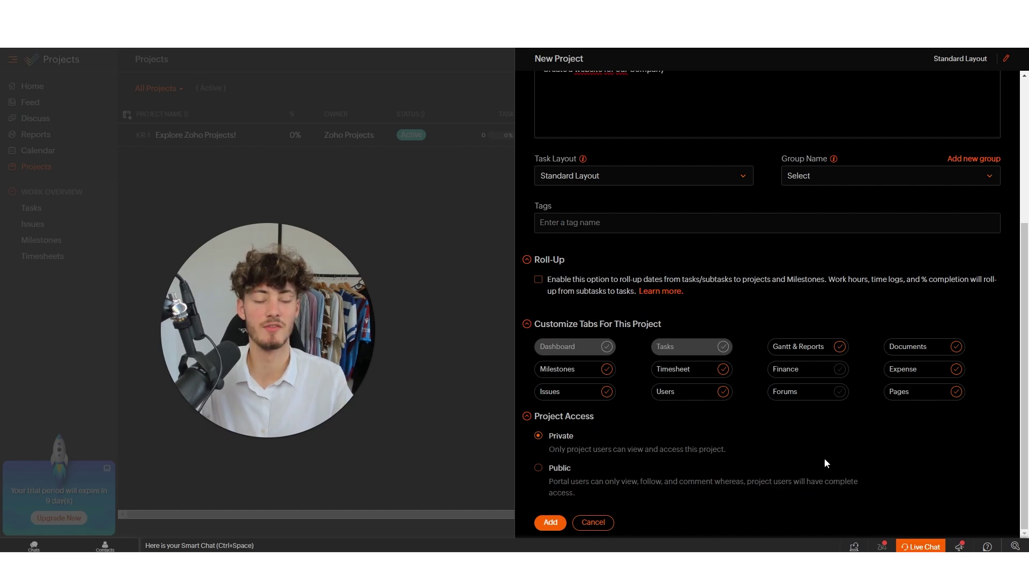
{"action": "scroll", "coordinate": [869, 437], "scroll_direction": "up", "scroll_amount": 1}
{"action": "scroll", "coordinate": [804, 268], "scroll_direction": "up", "scroll_amount": 3}
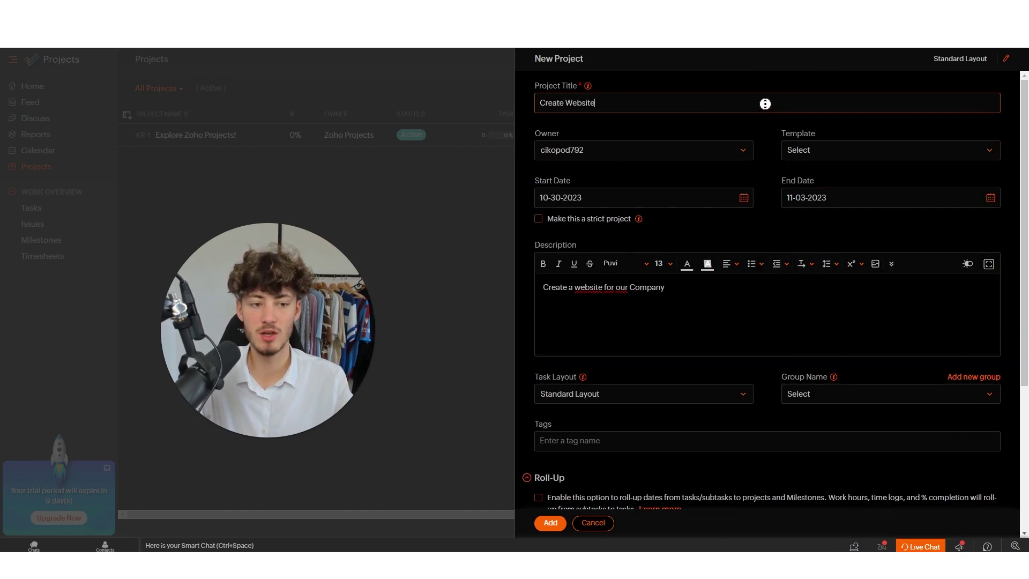
{"action": "scroll", "coordinate": [769, 143], "scroll_direction": "down", "scroll_amount": 4}
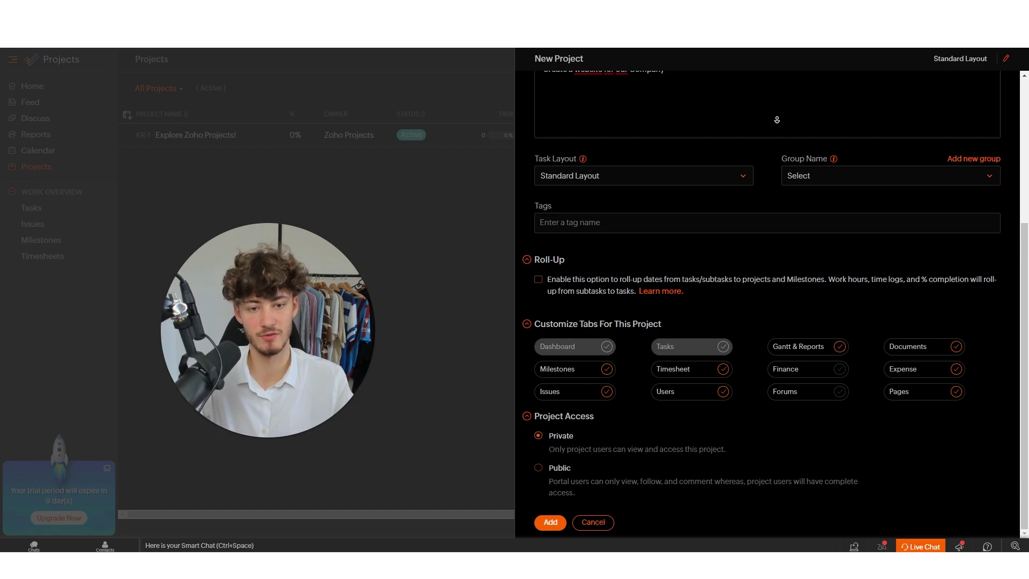
{"action": "left_click", "coordinate": [579, 521]}
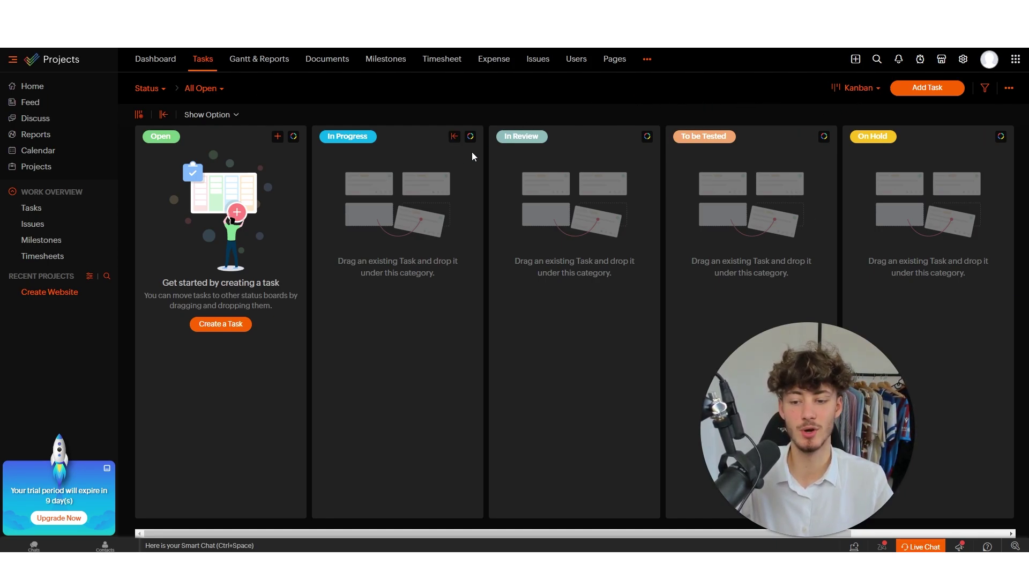
Add a task named 'Create Website Layout' to the project
{"action": "left_click", "coordinate": [239, 328]}
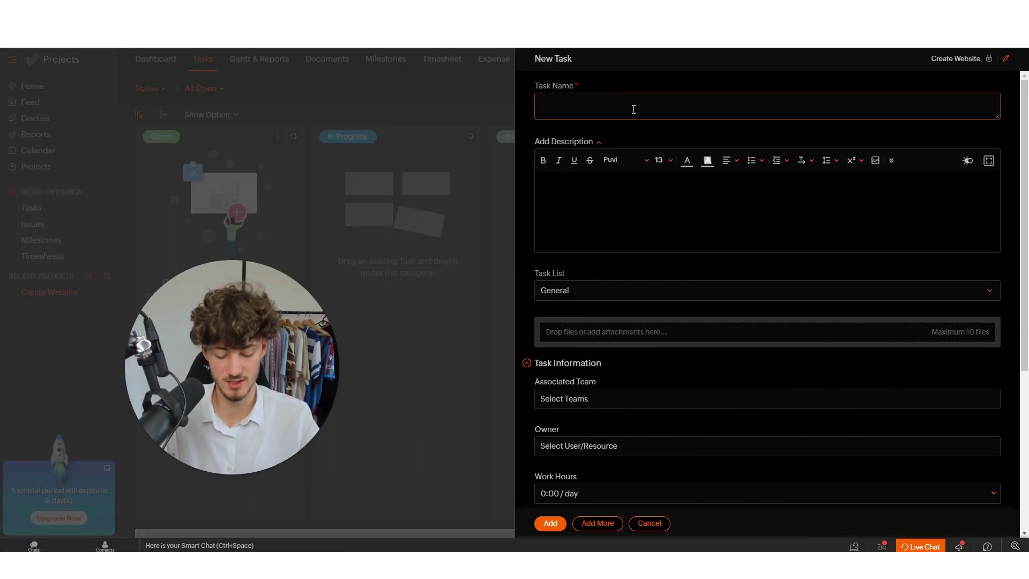
{"action": "type", "text": "Create"}
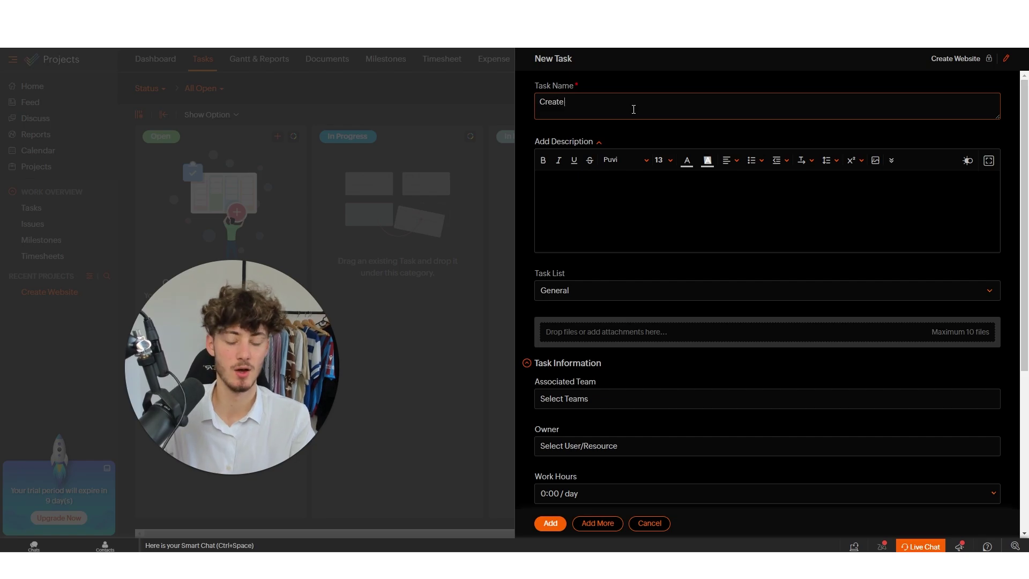
{"action": "type", "text": " Website Layout"}
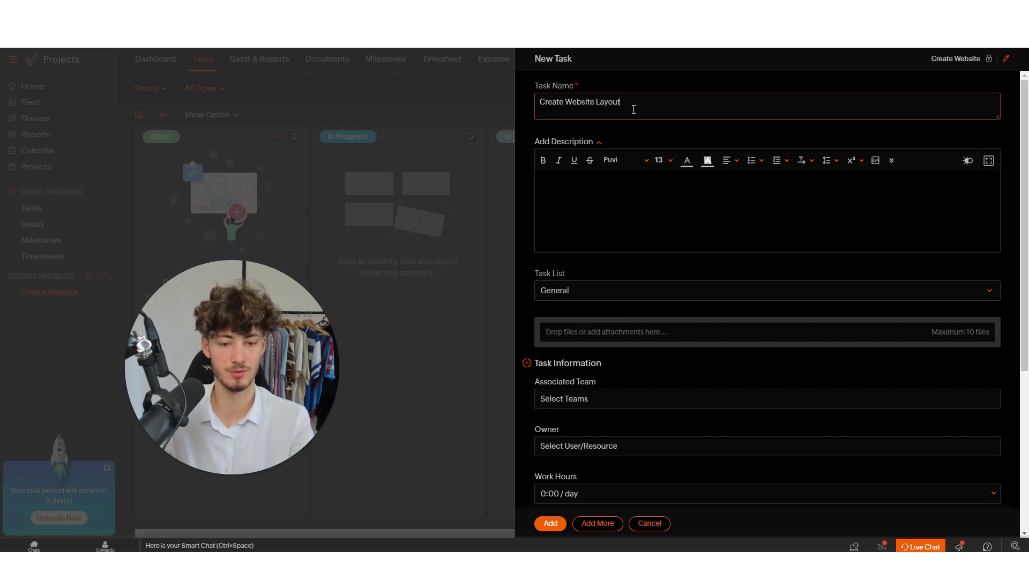
{"action": "left_click", "coordinate": [550, 524]}
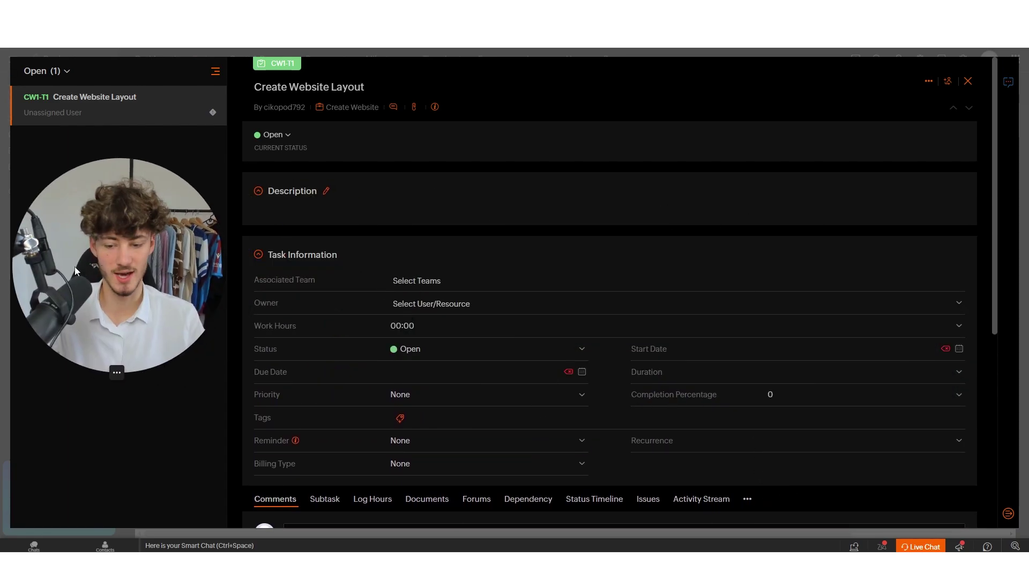
Look over the task's tag, dates and work hours, then close its details
{"action": "scroll", "coordinate": [432, 316], "scroll_direction": "down", "scroll_amount": 2}
{"action": "left_click", "coordinate": [432, 316]}
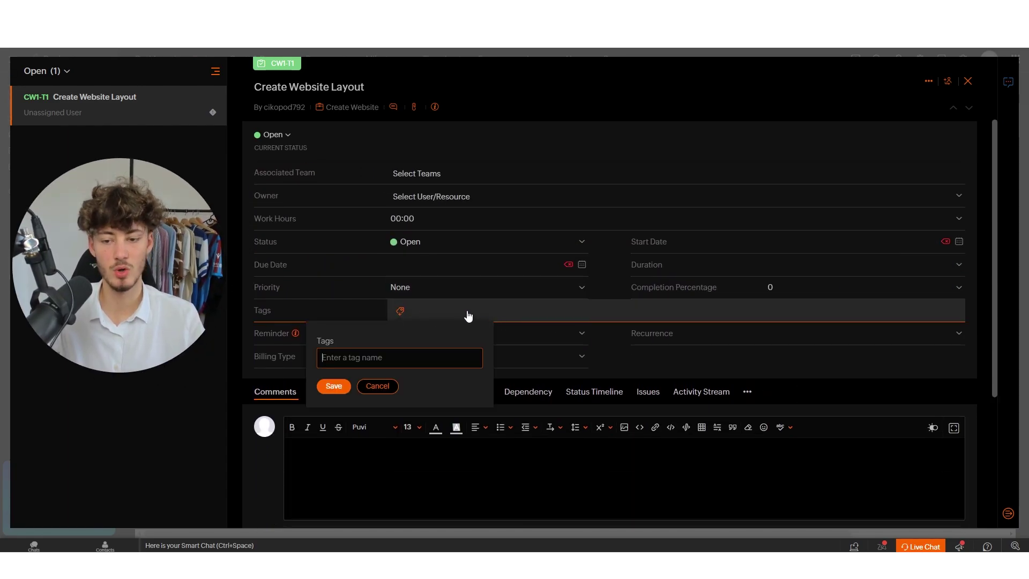
{"action": "left_click", "coordinate": [445, 270]}
{"action": "left_click", "coordinate": [677, 243]}
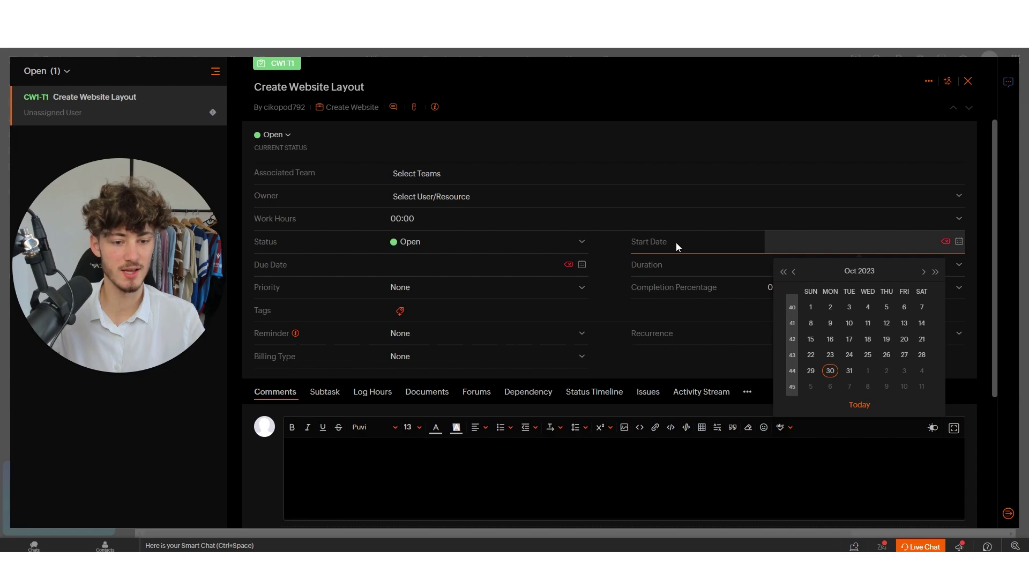
{"action": "left_click", "coordinate": [397, 238]}
{"action": "left_click", "coordinate": [412, 221]}
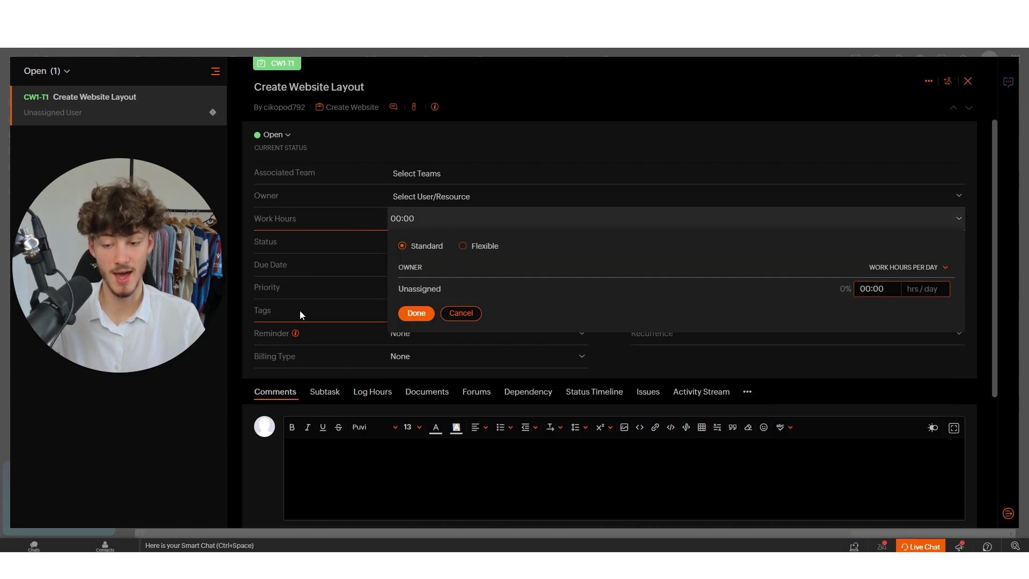
{"action": "left_click", "coordinate": [378, 326]}
{"action": "scroll", "coordinate": [862, 420], "scroll_direction": "up", "scroll_amount": 2}
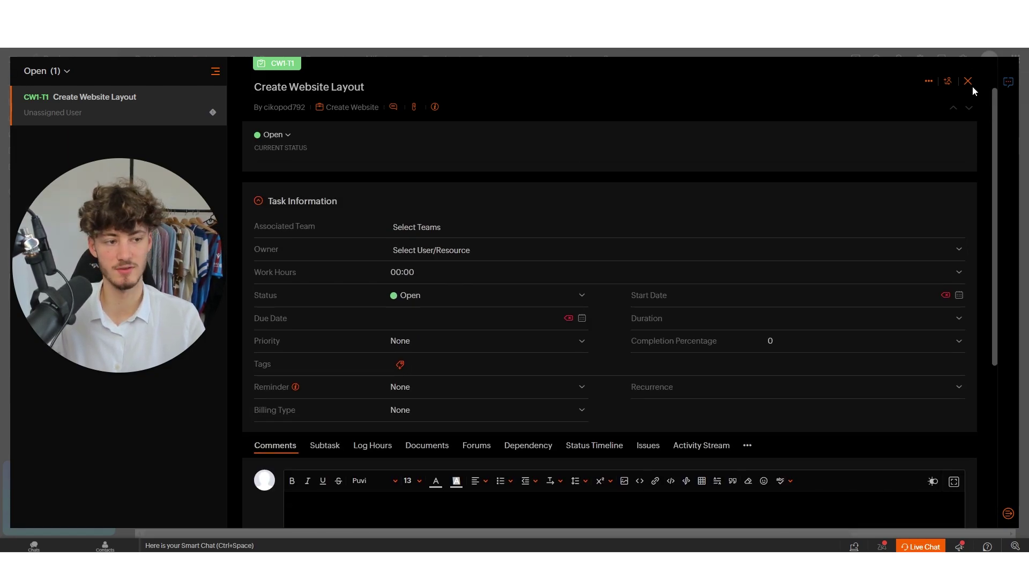
{"action": "left_click", "coordinate": [969, 80]}
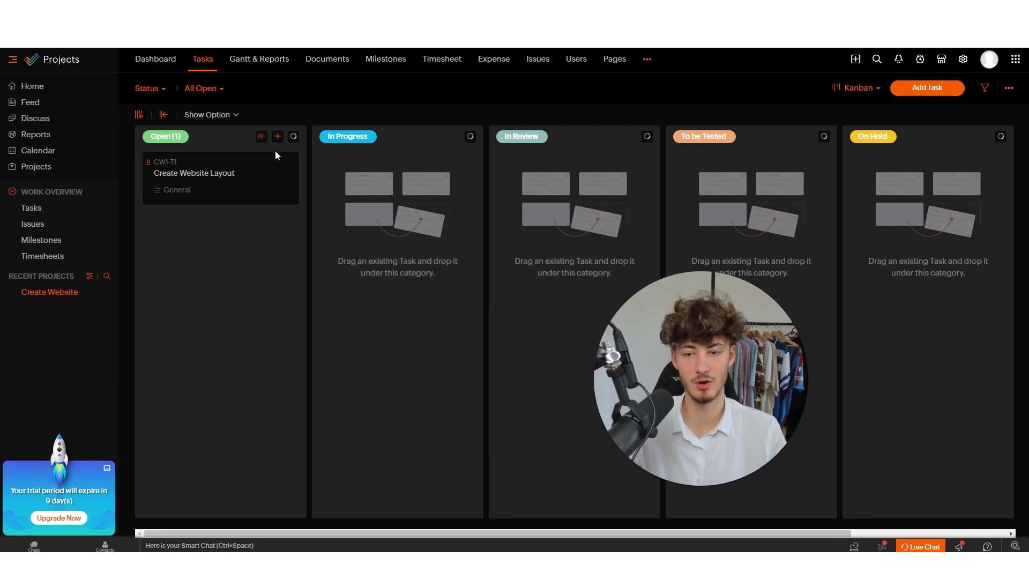
{"action": "left_click", "coordinate": [278, 136]}
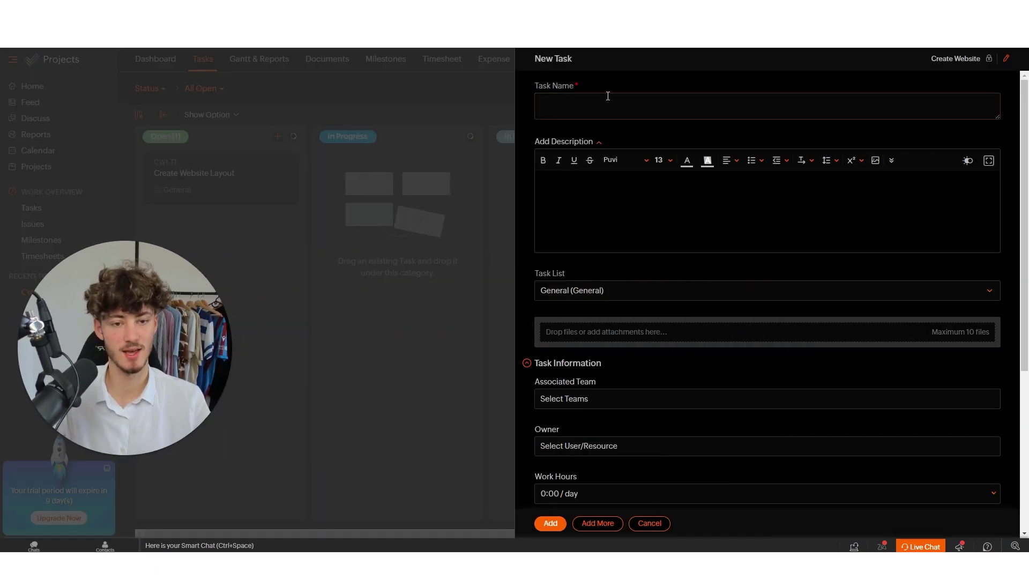
{"action": "left_click", "coordinate": [616, 103]}
{"action": "type", "text": "Code"}
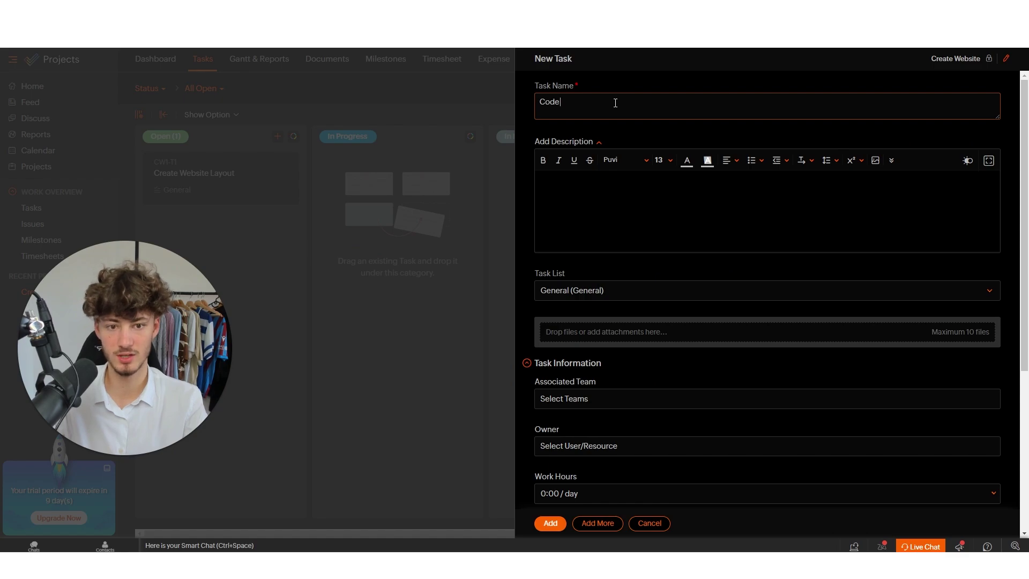
{"action": "type", "text": " the Website"}
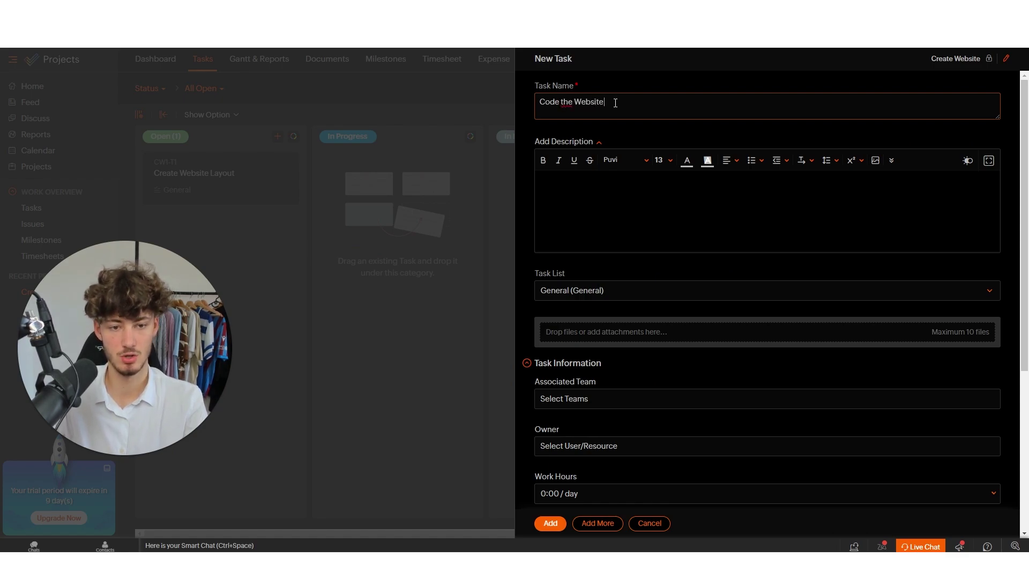
{"action": "type", "text": " using a Drag and Drop F"}
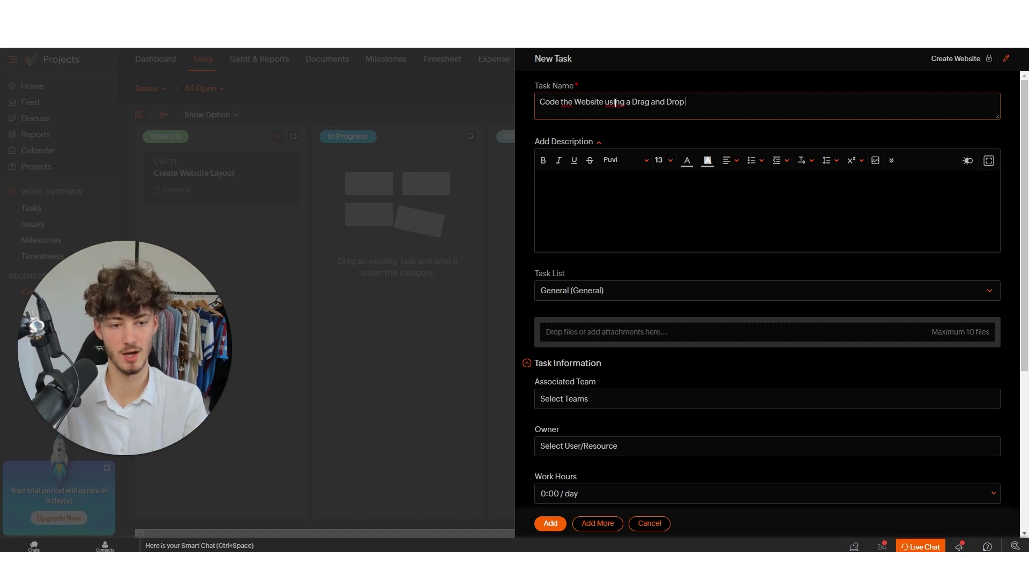
{"action": "type", "text": "ditor"}
{"action": "key", "text": "Tab"}
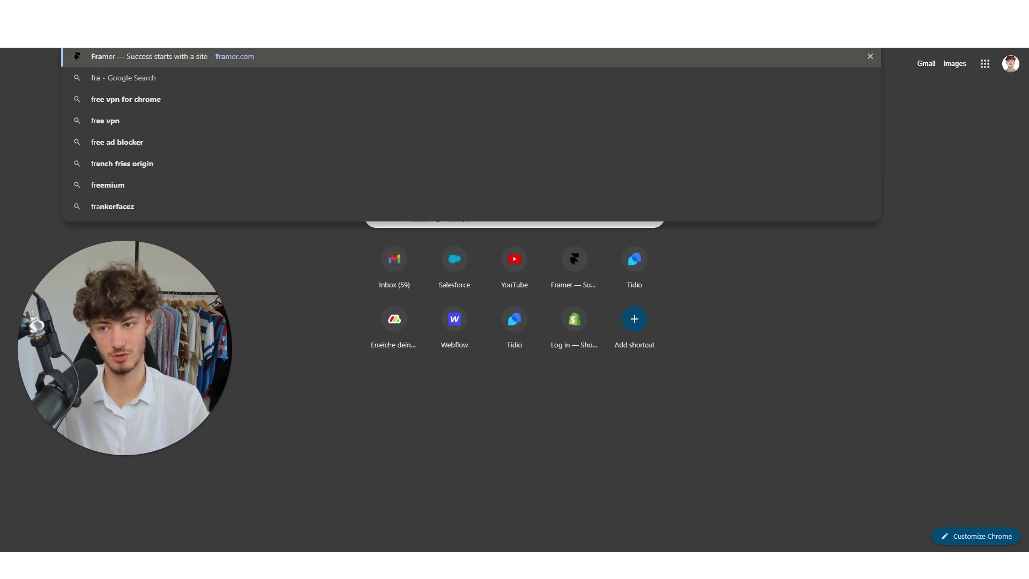
{"action": "type", "text": "mer.com"}
{"action": "key", "text": "Return"}
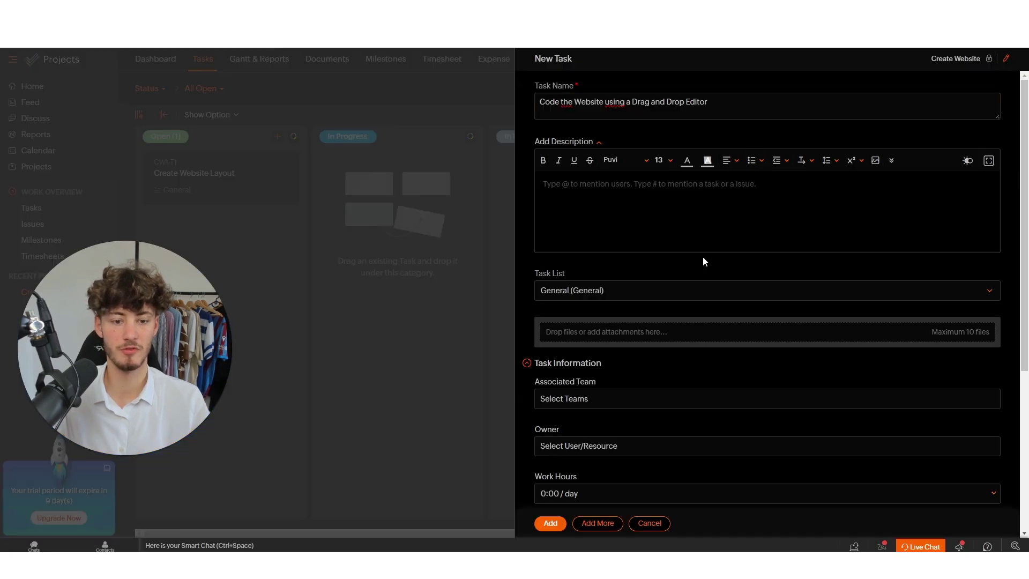
{"action": "type", "text": "https://www.framer.com/"}
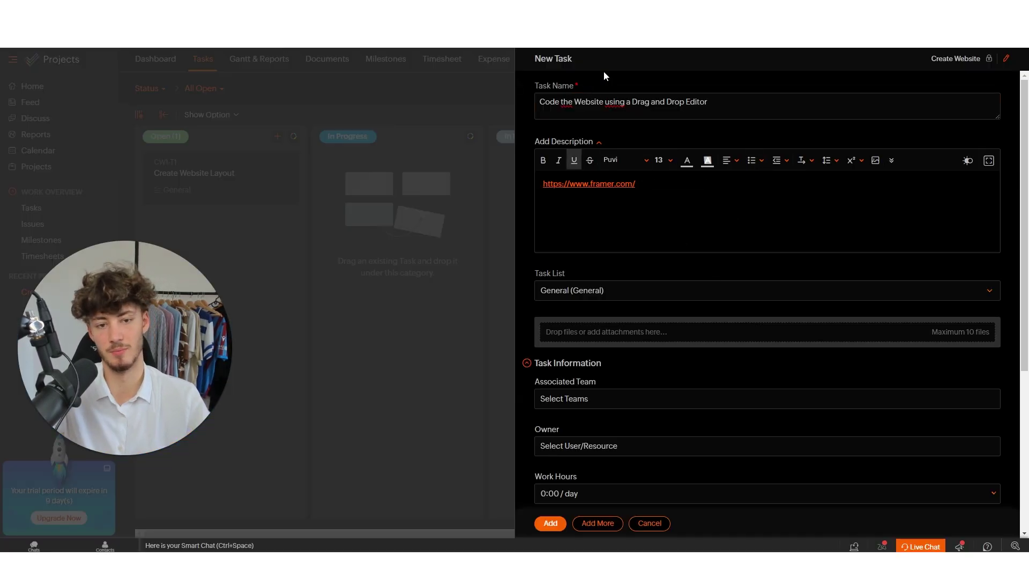
Save the Code the Website task and close its detail panel
{"action": "scroll", "coordinate": [939, 290], "scroll_direction": "down", "scroll_amount": 3}
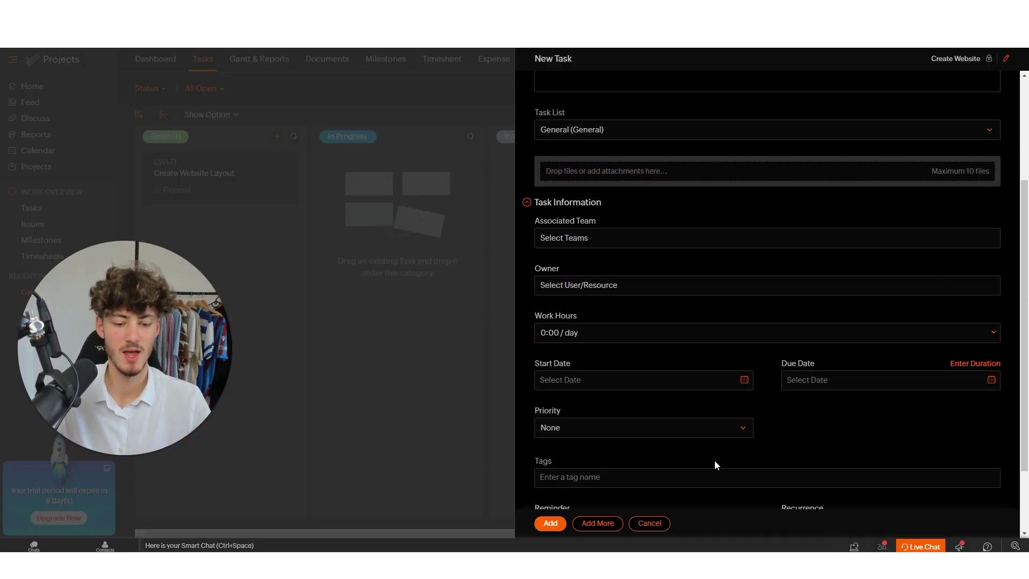
{"action": "left_click", "coordinate": [550, 526]}
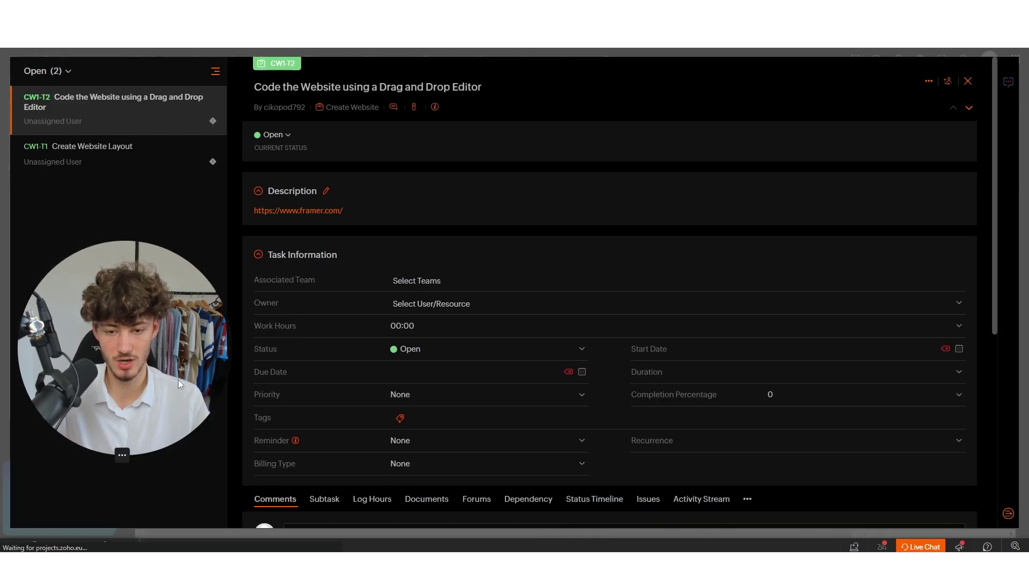
{"action": "left_click", "coordinate": [966, 81]}
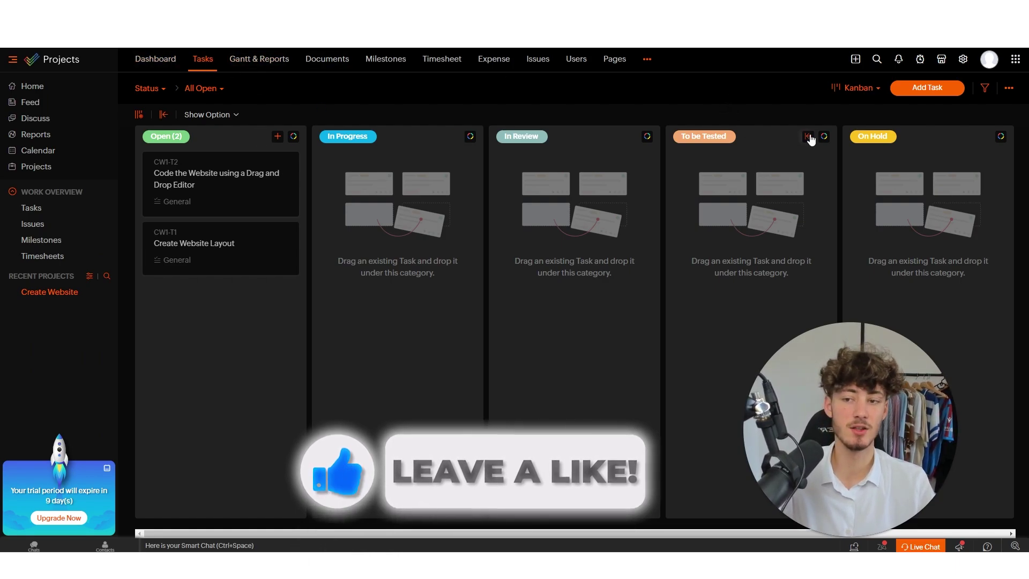
Switch the task view from Kanban to Classic, then to Plain
{"action": "left_click", "coordinate": [856, 88]}
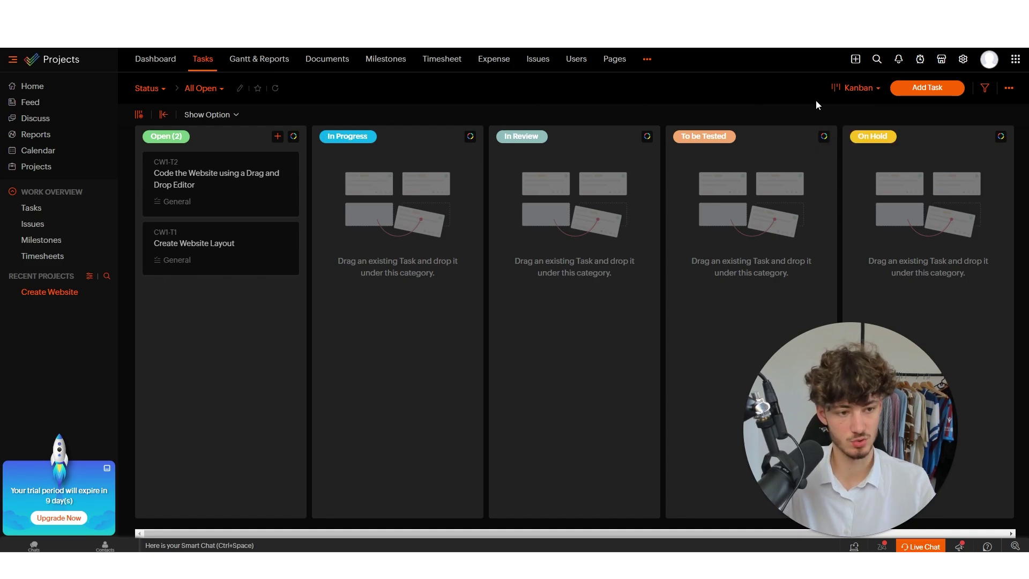
{"action": "left_click", "coordinate": [856, 88]}
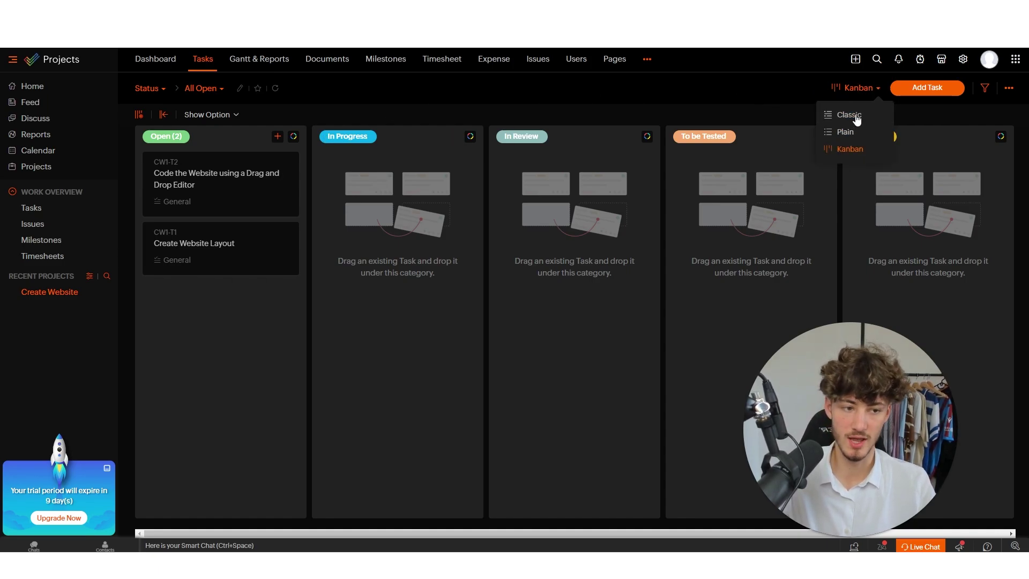
{"action": "left_click", "coordinate": [846, 116]}
{"action": "left_click", "coordinate": [861, 88]}
{"action": "left_click", "coordinate": [863, 133]}
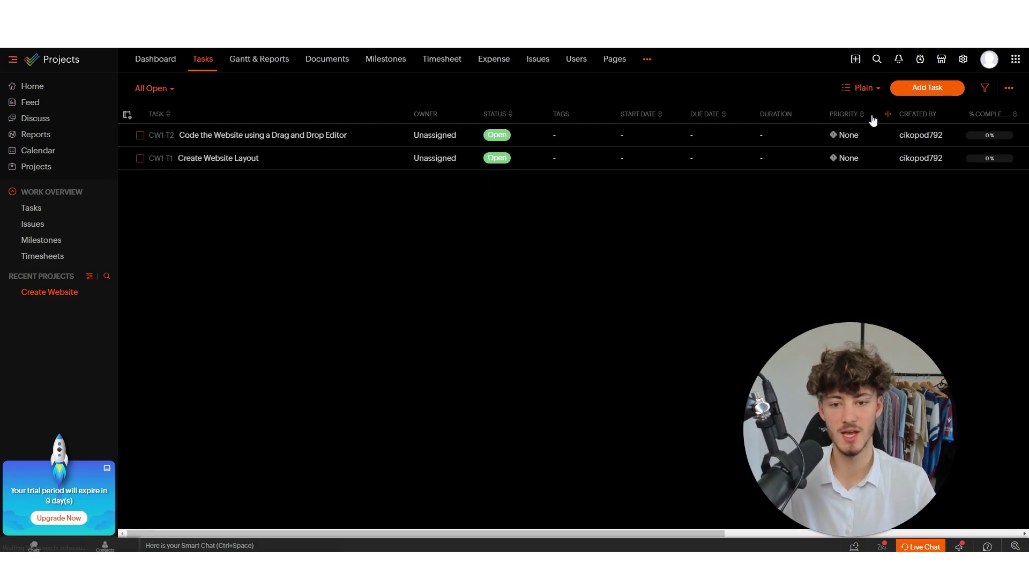
{"action": "left_click", "coordinate": [880, 87]}
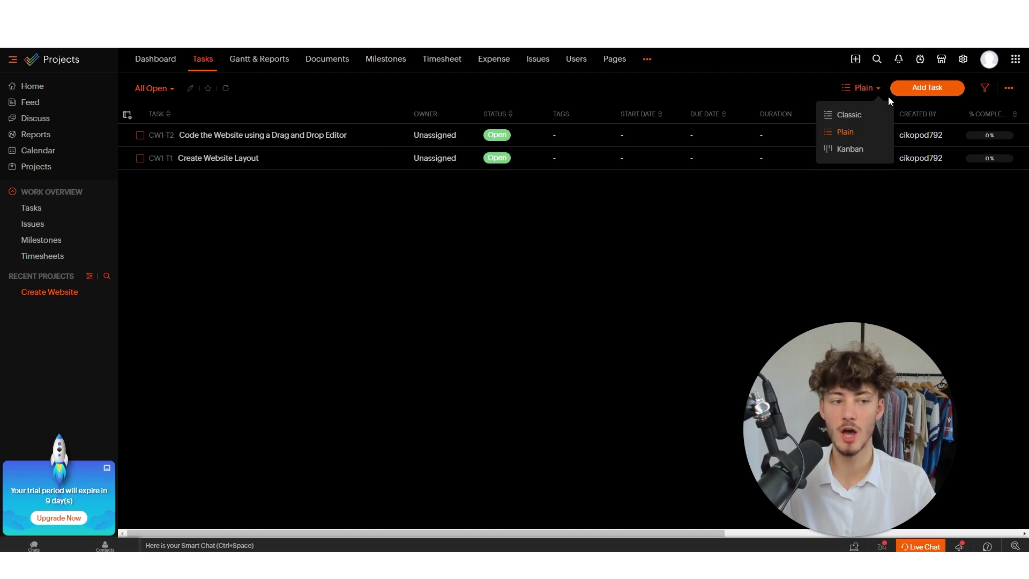
Return to the Kanban board and drag Create Website Layout from Open into In Progress
{"action": "left_click", "coordinate": [851, 150]}
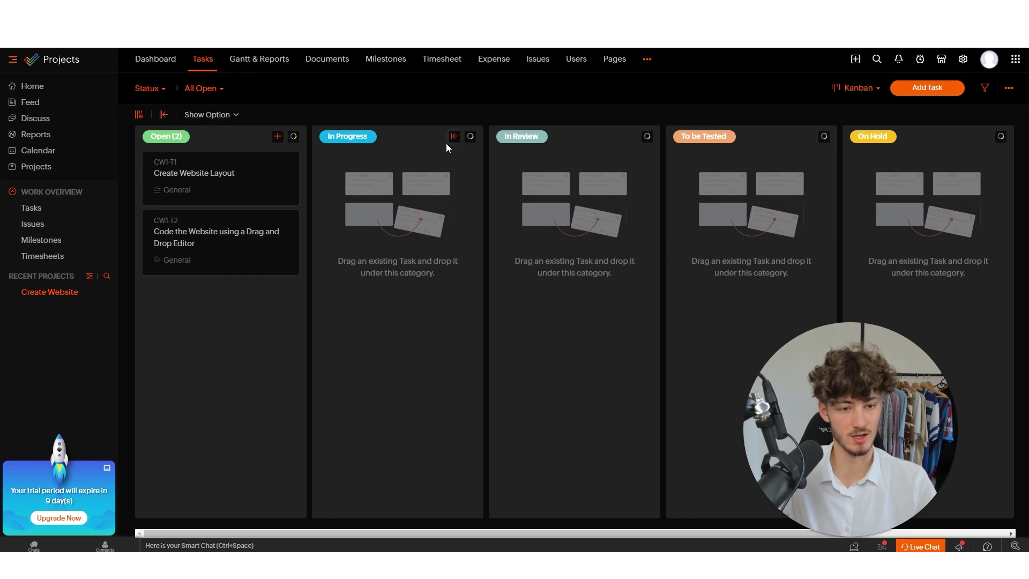
{"action": "left_click", "coordinate": [838, 99]}
{"action": "left_click", "coordinate": [850, 153]}
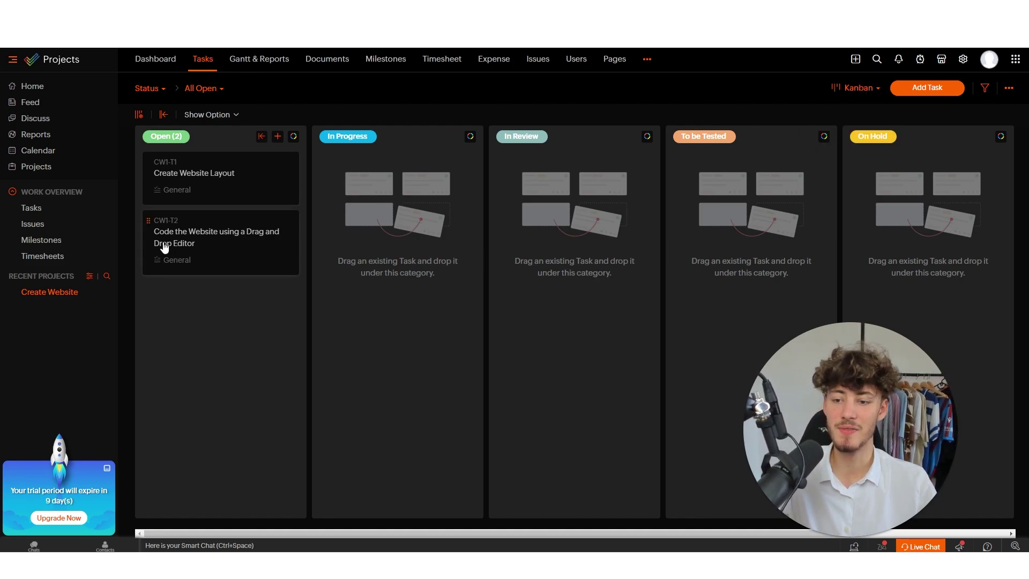
{"action": "left_click_drag", "start_coordinate": [148, 219], "coordinate": [394, 194]}
{"action": "left_click_drag", "start_coordinate": [327, 159], "coordinate": [366, 198]}
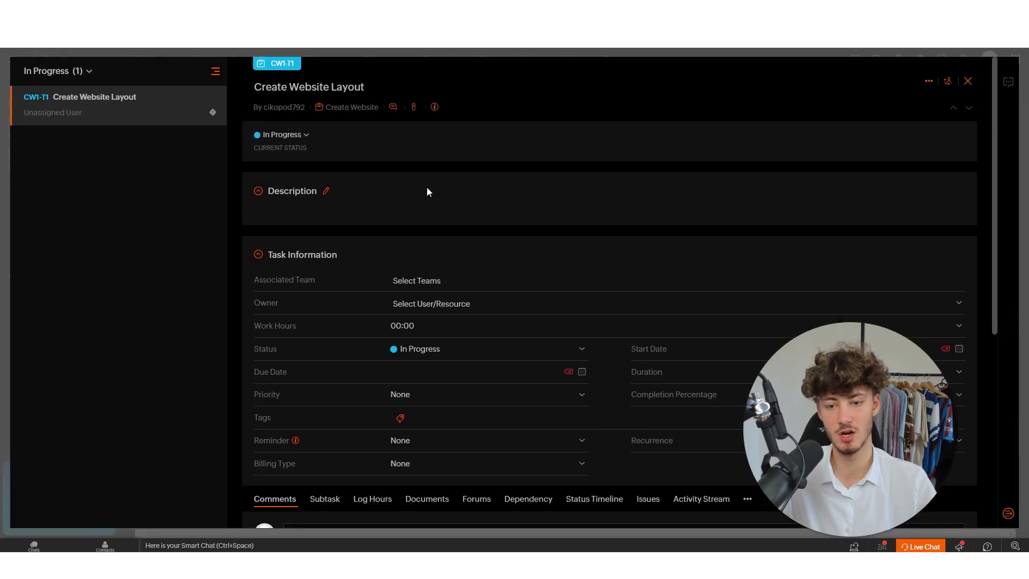
{"action": "left_click", "coordinate": [435, 189]}
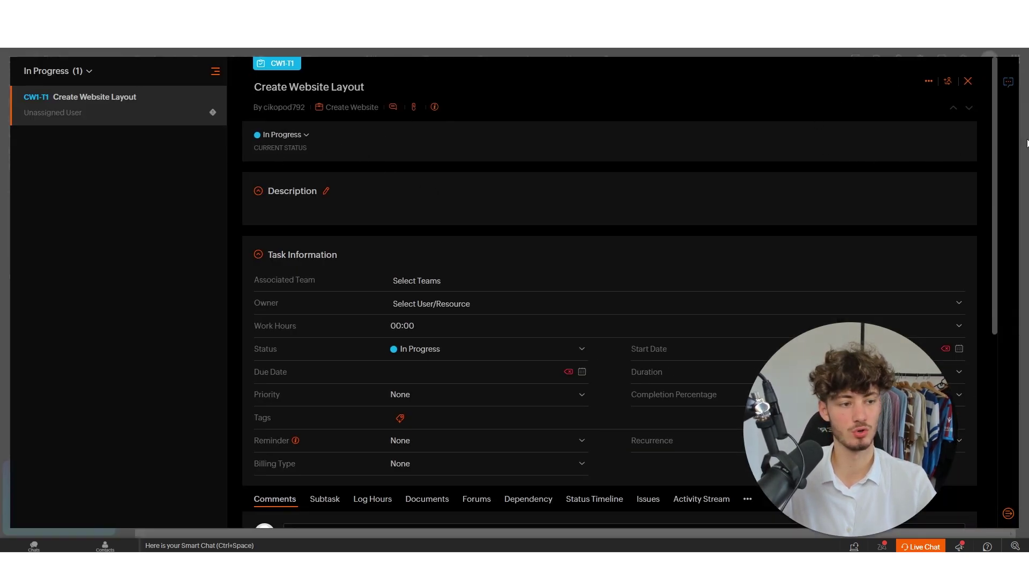
{"action": "left_click", "coordinate": [968, 82]}
{"action": "left_click", "coordinate": [398, 187]}
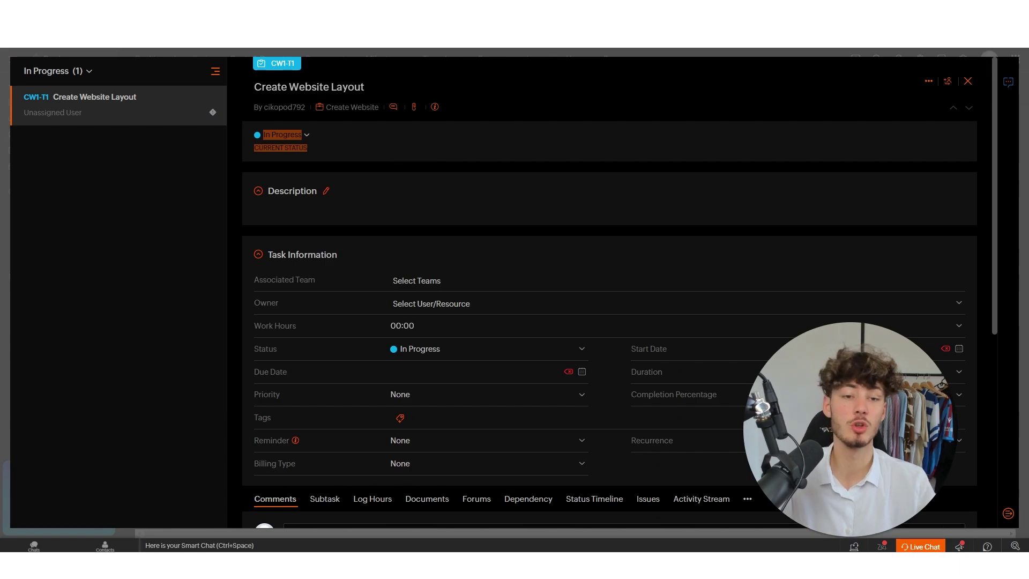
{"action": "left_click", "coordinate": [969, 81]}
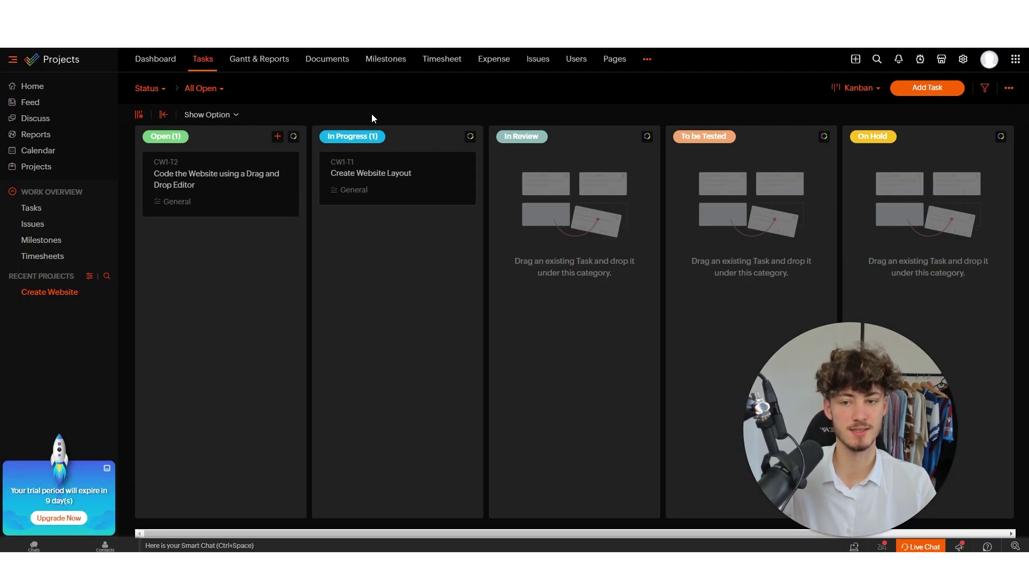
Browse the Gantt & Reports, Documents, Milestones and Timesheet tabs, then show the extra tab options
{"action": "left_click", "coordinate": [288, 66]}
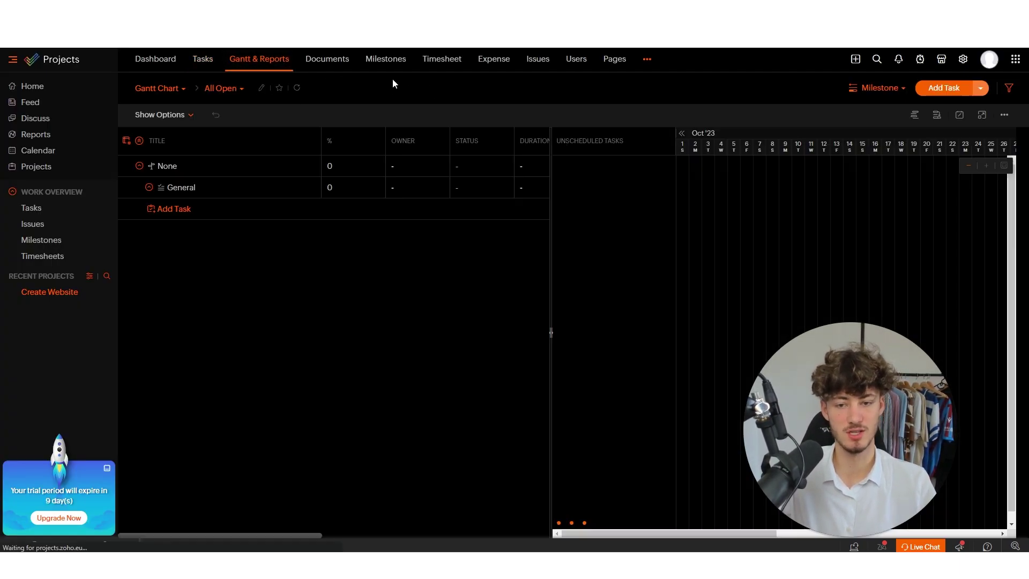
{"action": "left_click", "coordinate": [346, 62]}
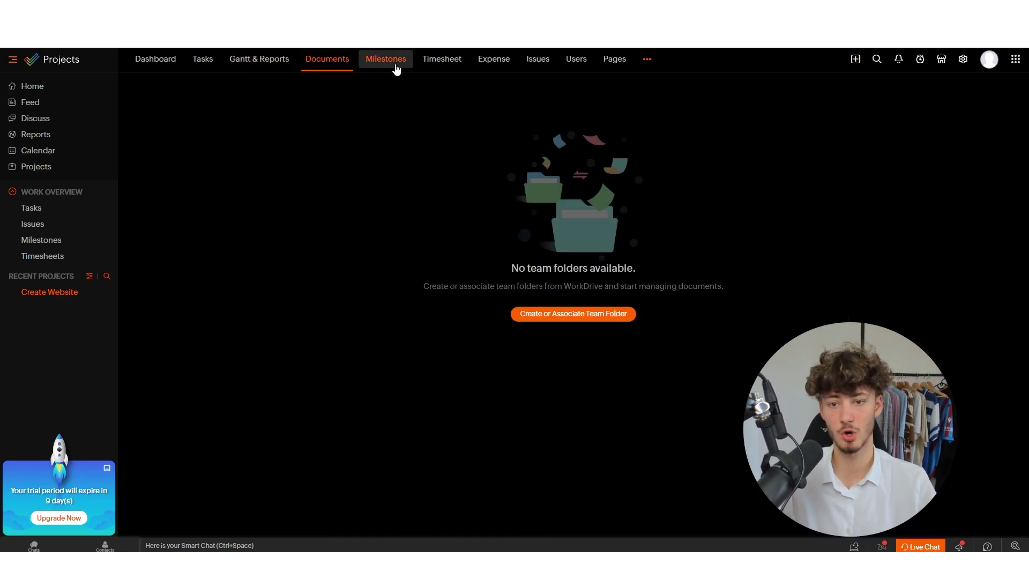
{"action": "left_click", "coordinate": [397, 69]}
{"action": "left_click", "coordinate": [445, 64]}
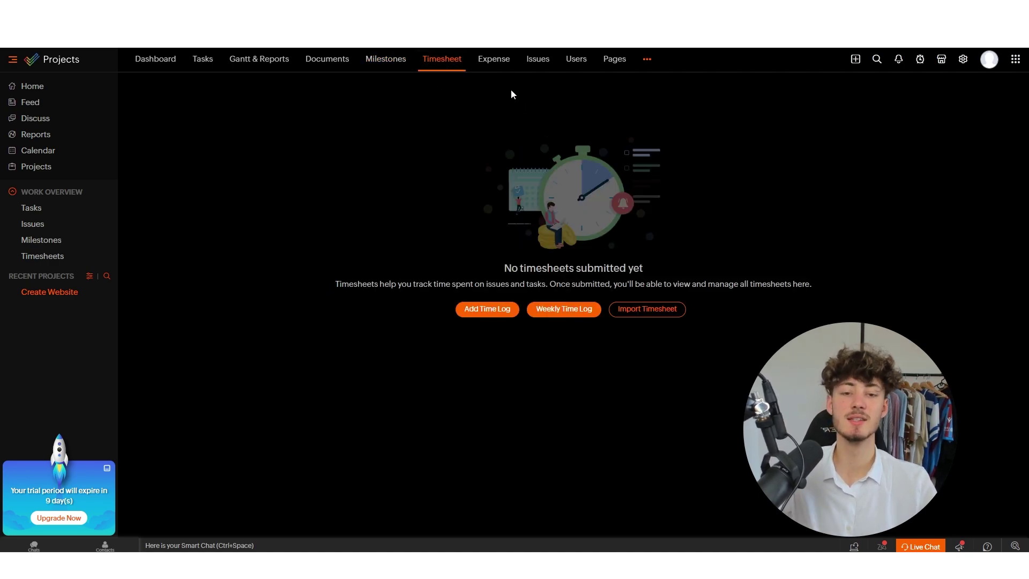
{"action": "left_click", "coordinate": [648, 60]}
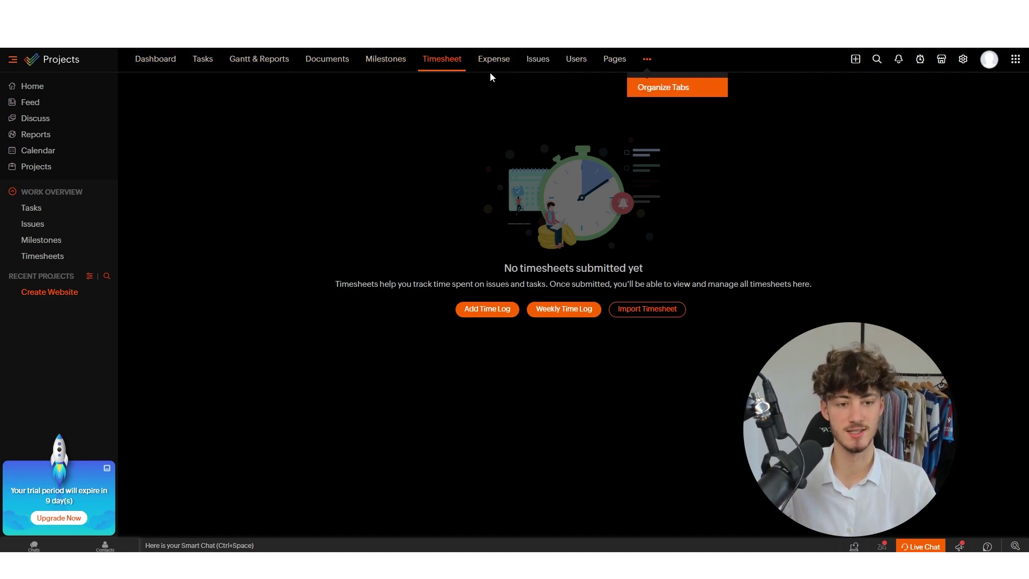
Save the tab layout, replacing Gantt & Reports with Finance, and view the Finance page
{"action": "left_click", "coordinate": [679, 91]}
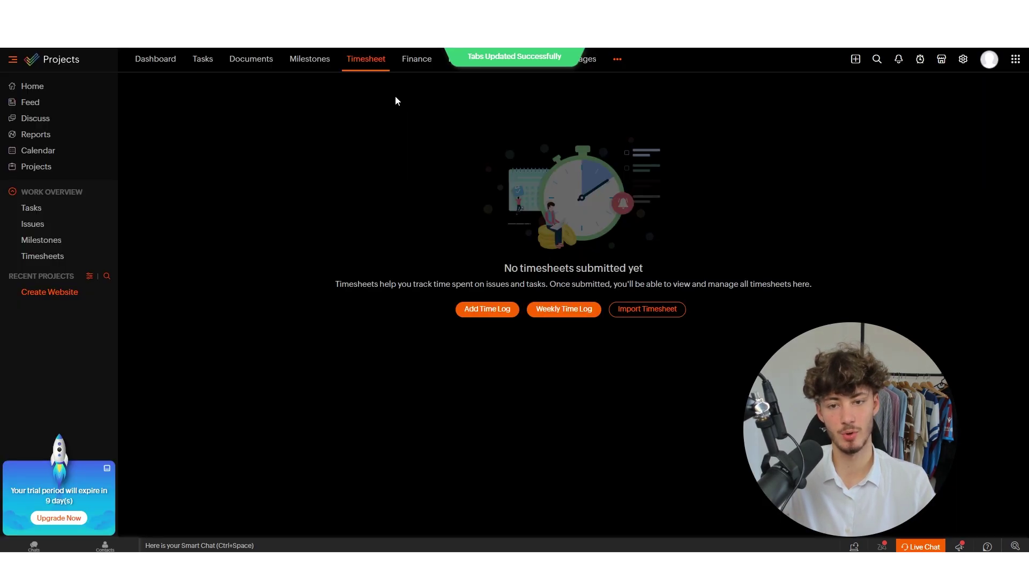
{"action": "left_click", "coordinate": [416, 59]}
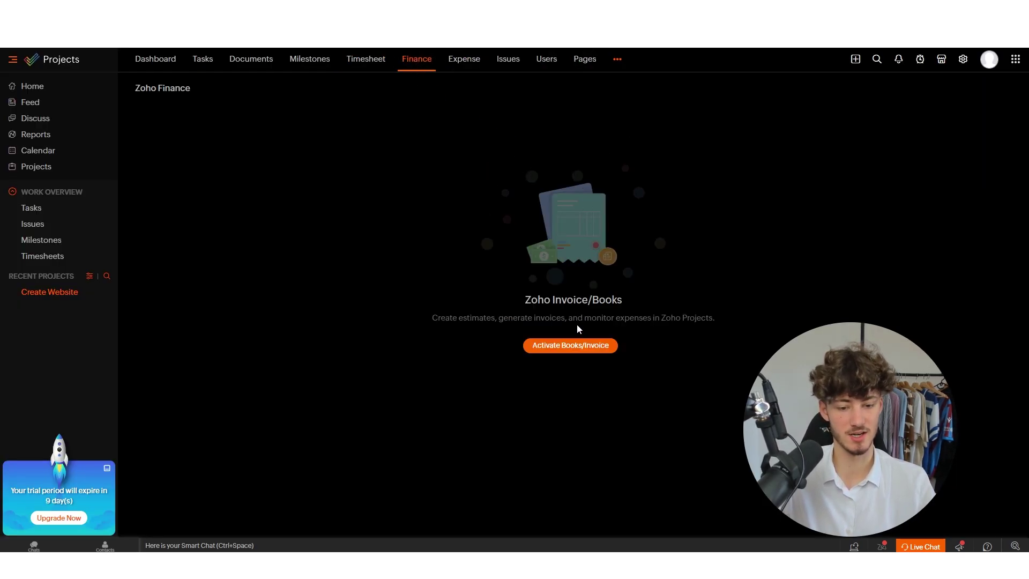
{"action": "left_click_drag", "start_coordinate": [528, 311], "coordinate": [618, 303]}
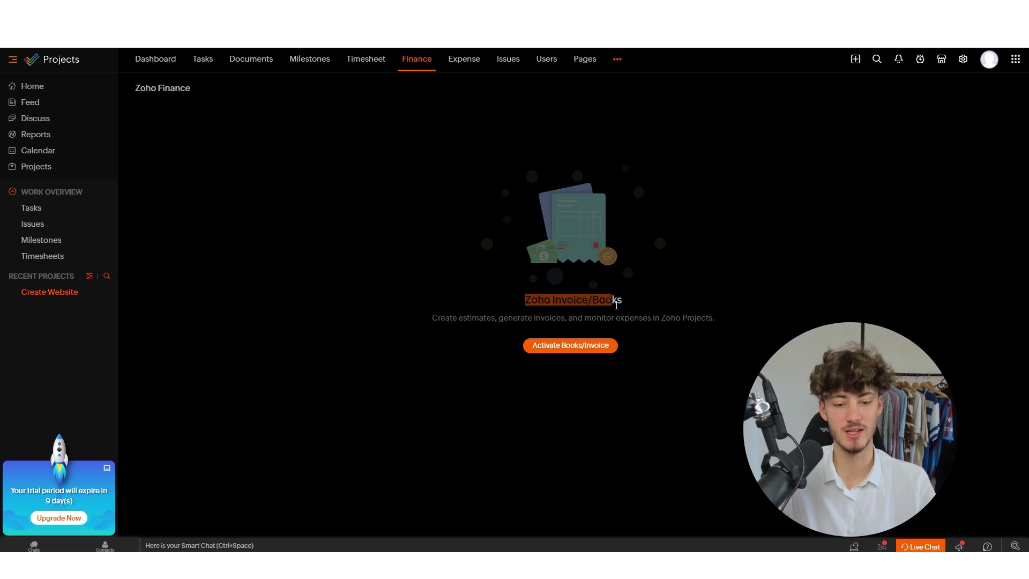
{"action": "left_click", "coordinate": [619, 305]}
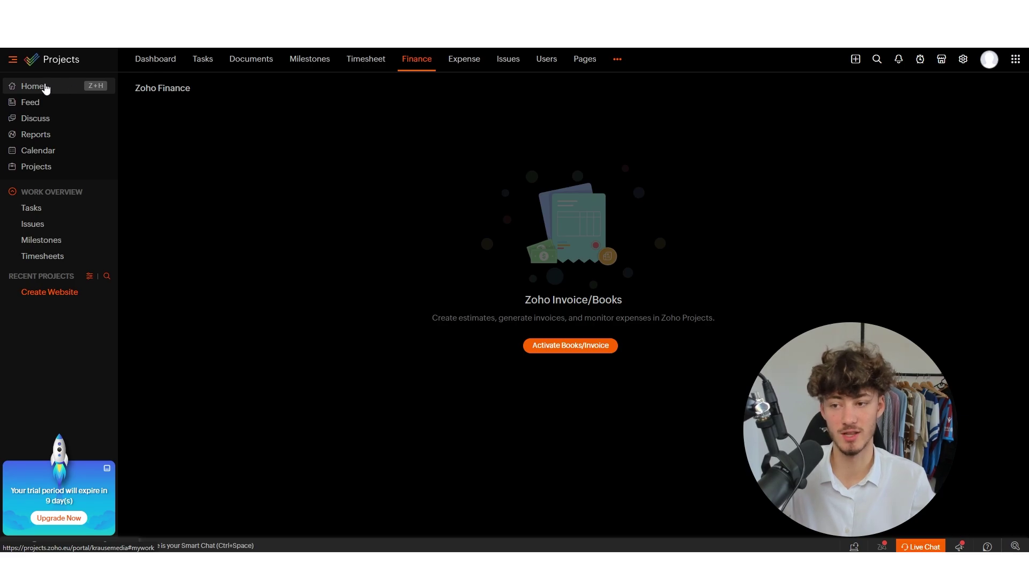
Review the all-projects activity Feed, then go to the Discuss page
{"action": "left_click", "coordinate": [41, 107]}
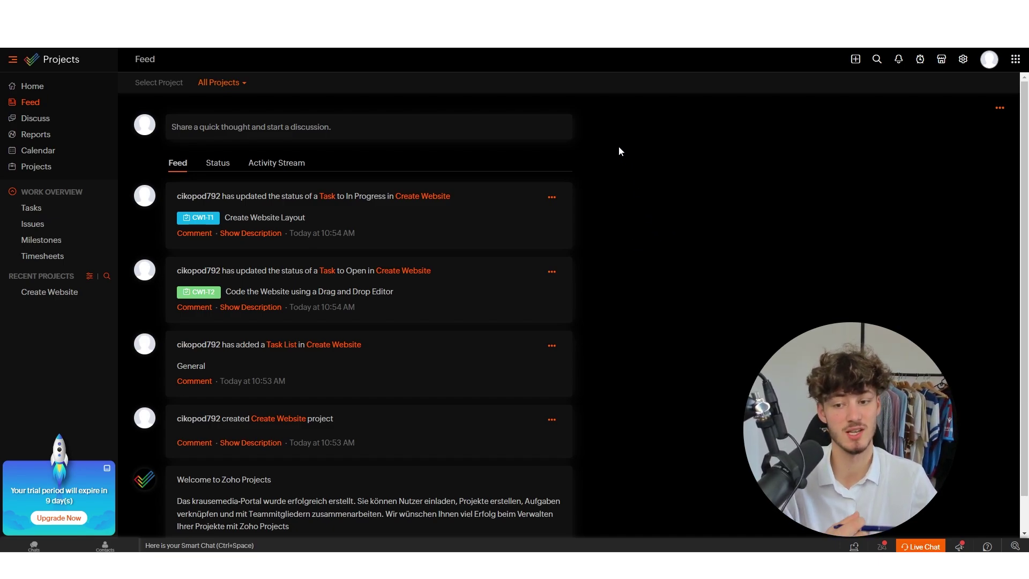
{"action": "left_click", "coordinate": [60, 116]}
Begin a new conversation and set its project to Create Website
{"action": "left_click", "coordinate": [590, 406]}
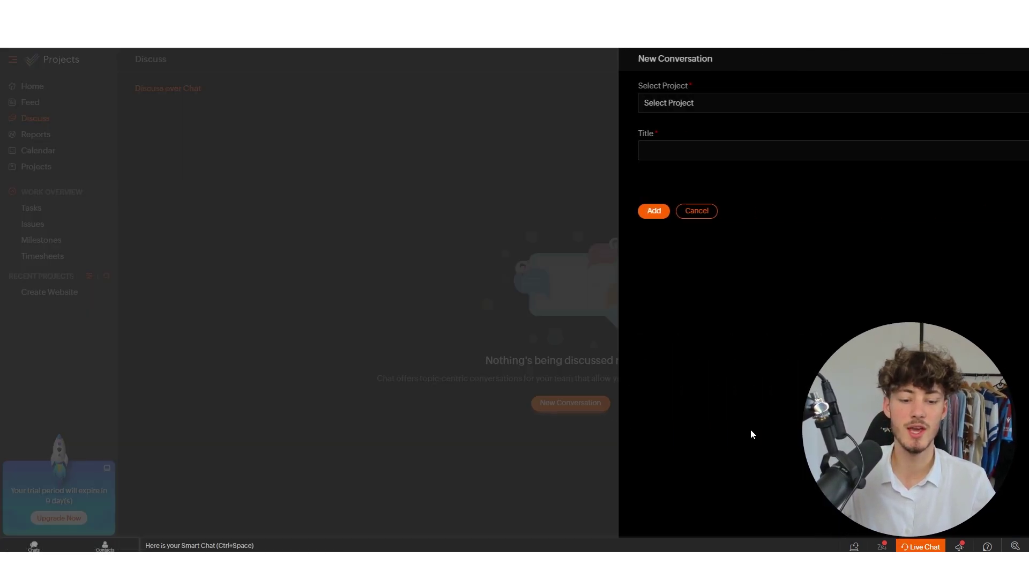
{"action": "left_click", "coordinate": [540, 107]}
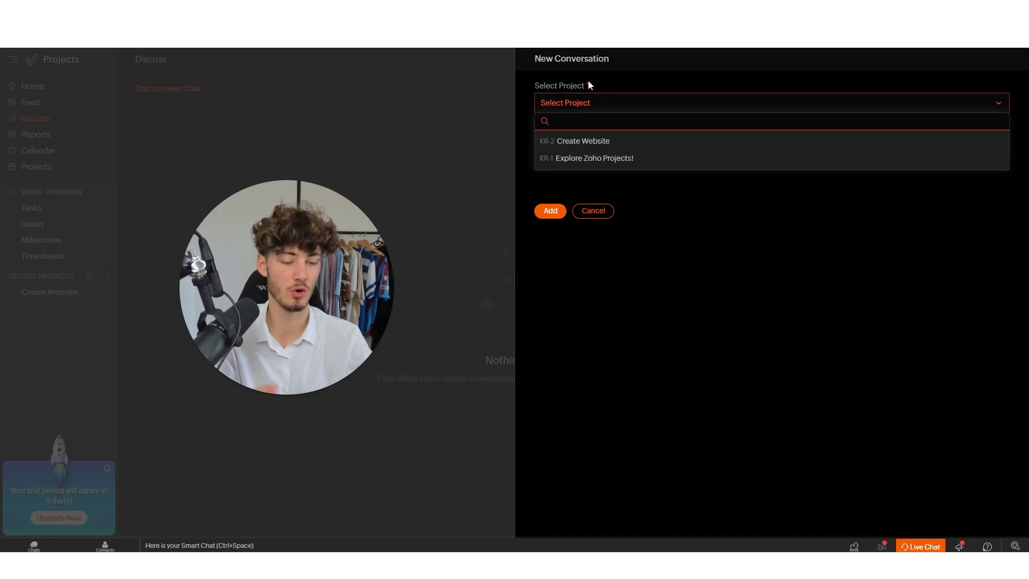
{"action": "left_click", "coordinate": [575, 143]}
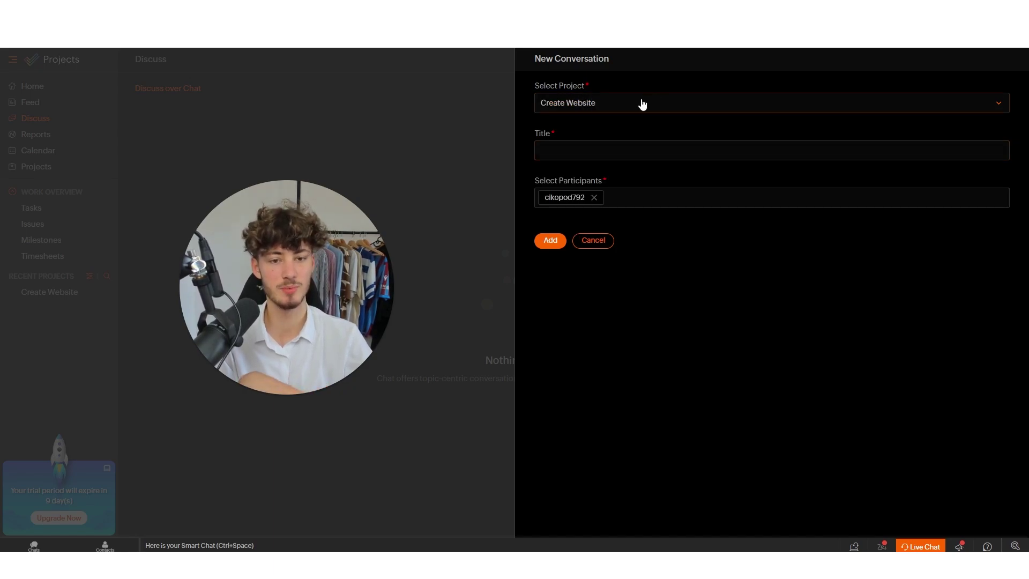
Title it 'What Drag and Drop editor should we use?', keep the default participant, and add it
{"action": "left_click", "coordinate": [604, 151]}
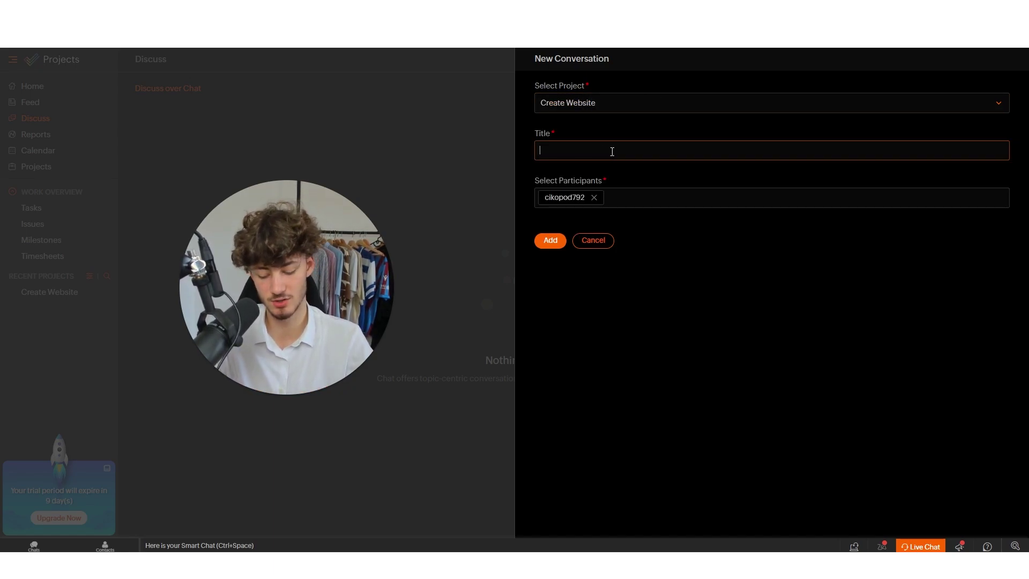
{"action": "type", "text": "W"}
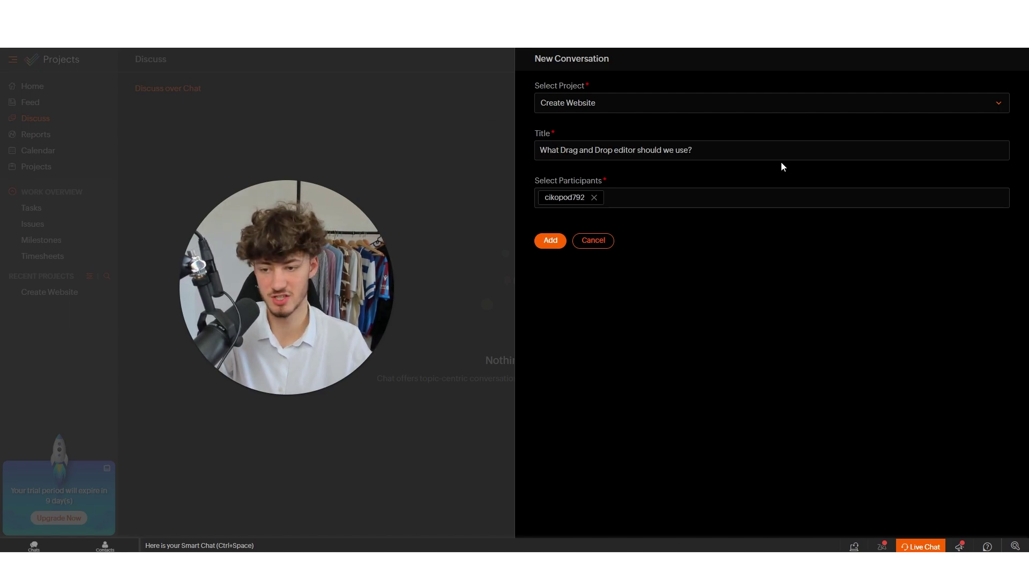
{"action": "left_click", "coordinate": [638, 193]}
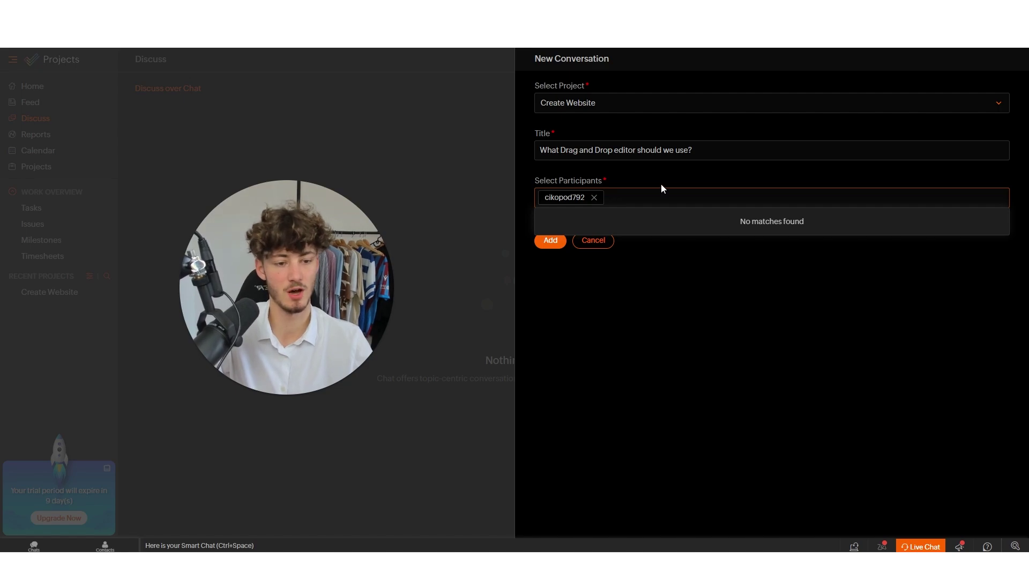
{"action": "left_click_drag", "start_coordinate": [661, 184], "coordinate": [557, 181]}
{"action": "triple_click", "coordinate": [557, 181]}
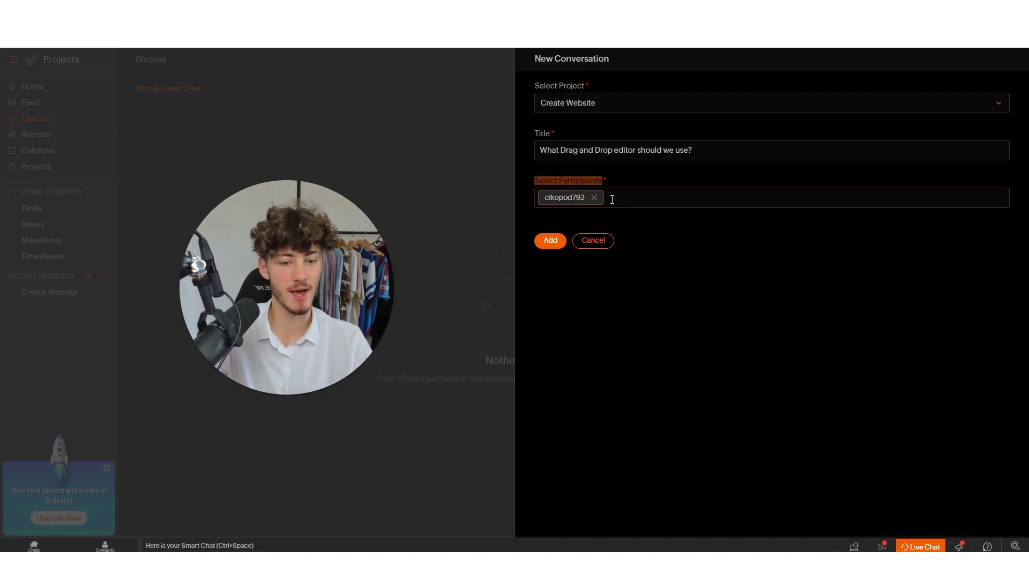
{"action": "left_click", "coordinate": [637, 200]}
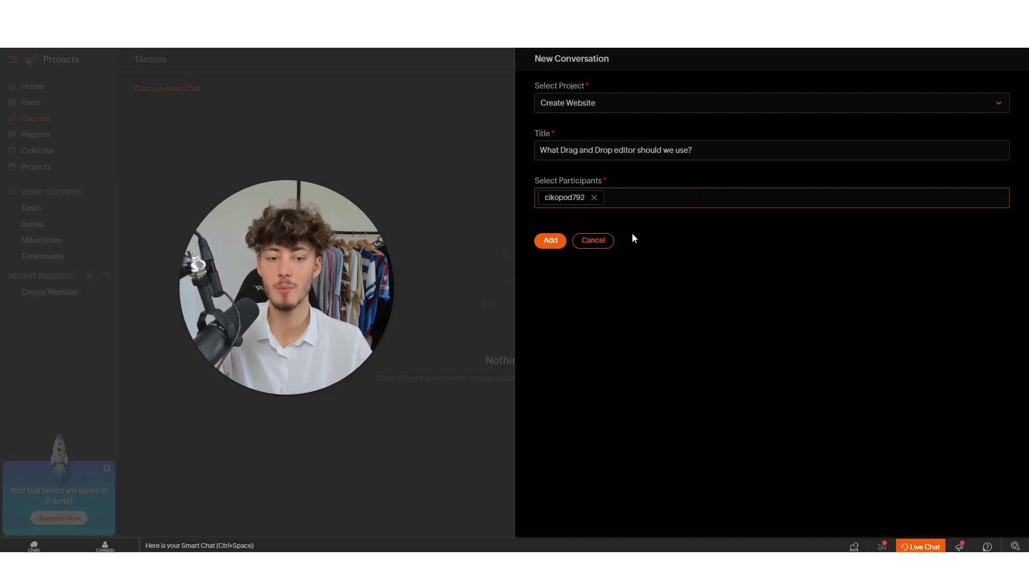
{"action": "left_click", "coordinate": [551, 240]}
{"action": "left_click_drag", "start_coordinate": [568, 345], "coordinate": [857, 307]}
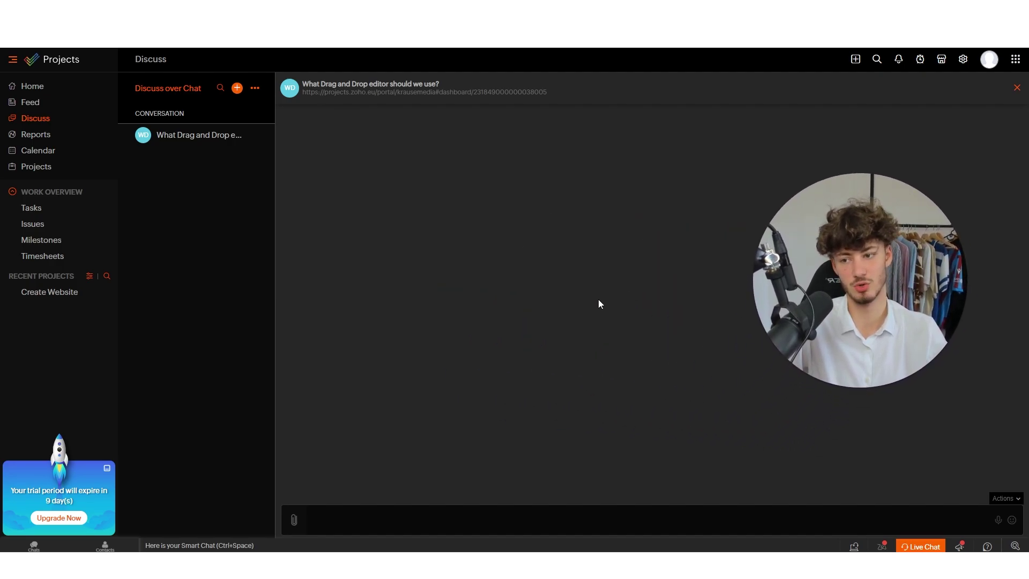
Scroll through the Reports Gantt chart of open tasks, then return to All Projects
{"action": "left_click", "coordinate": [69, 134]}
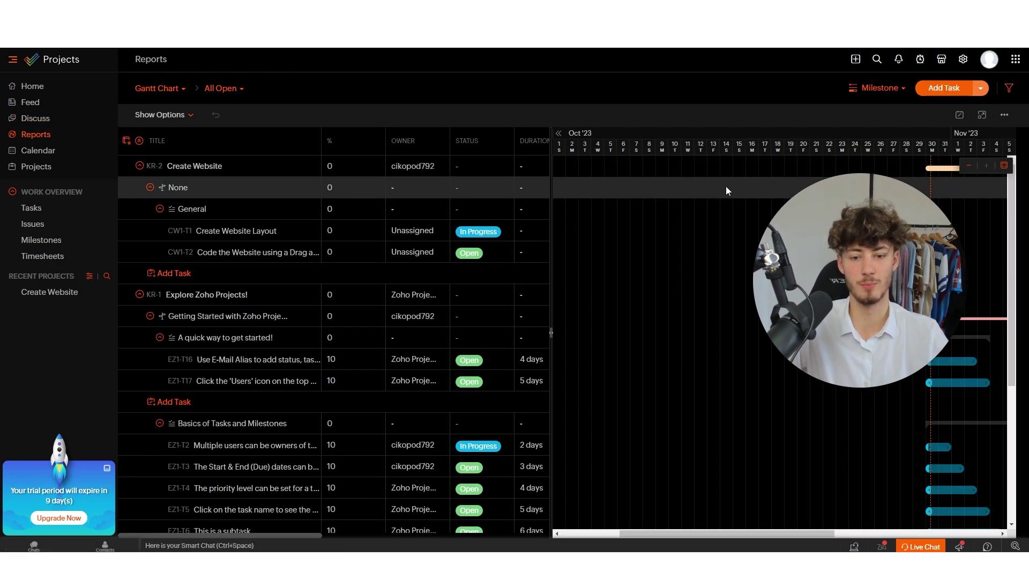
{"action": "left_click_drag", "start_coordinate": [866, 263], "coordinate": [631, 93]}
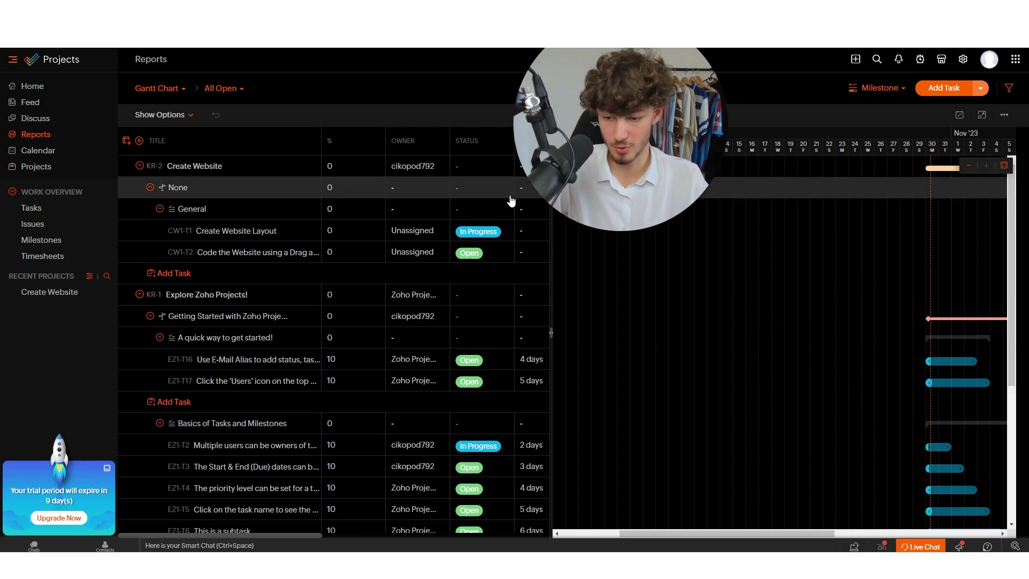
{"action": "scroll", "coordinate": [333, 264], "scroll_direction": "down", "scroll_amount": 5}
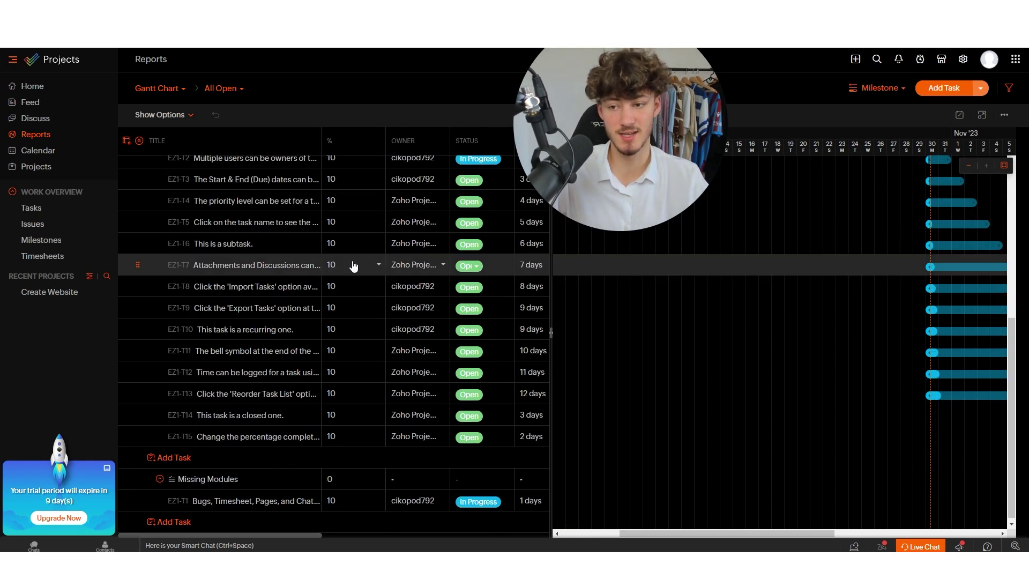
{"action": "scroll", "coordinate": [355, 266], "scroll_direction": "up", "scroll_amount": 5}
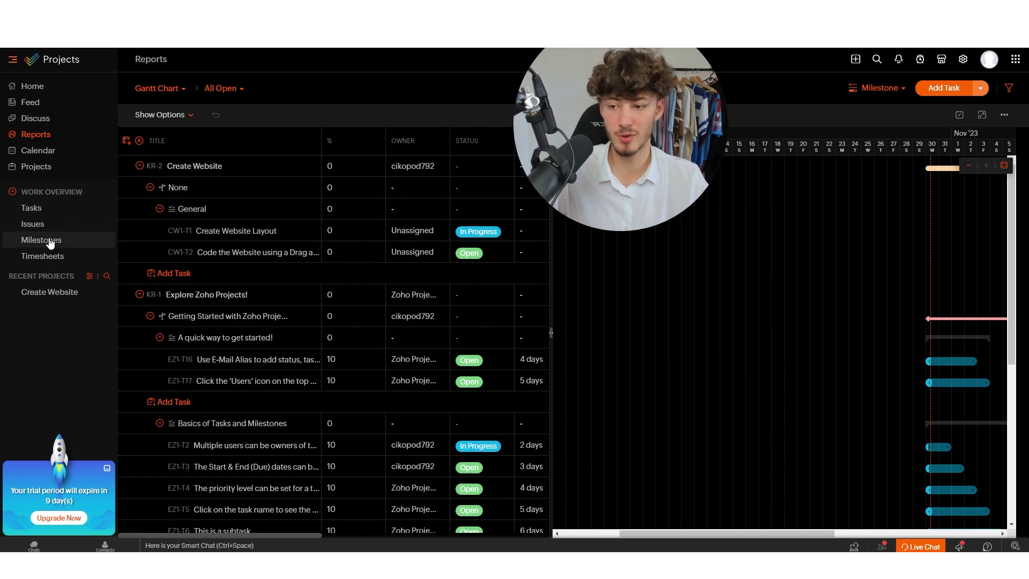
{"action": "left_click", "coordinate": [40, 166]}
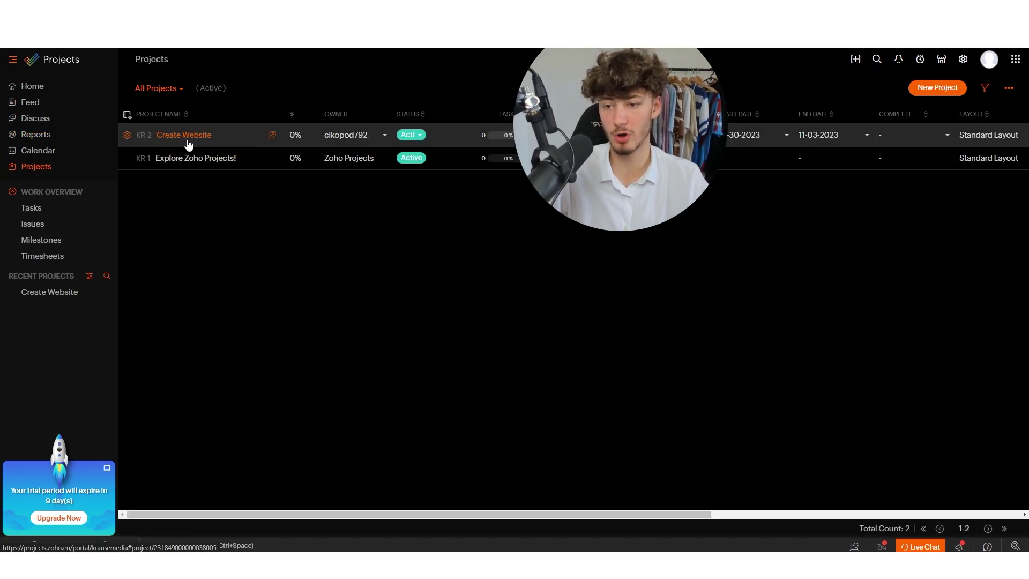
Check the Create Website dashboard and Gantt chart, then switch to the Month calendar
{"action": "left_click", "coordinate": [187, 141]}
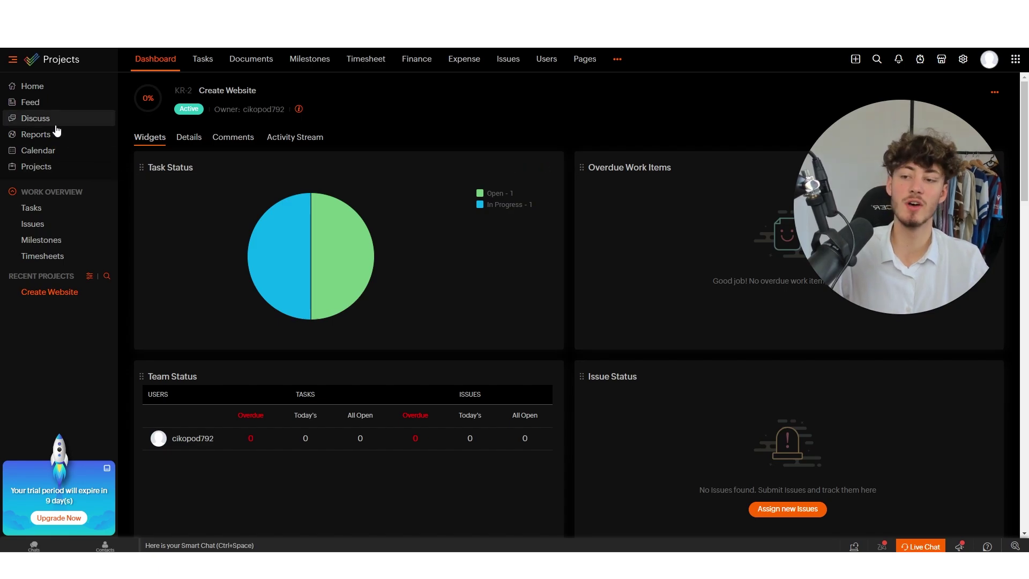
{"action": "left_click", "coordinate": [35, 134]}
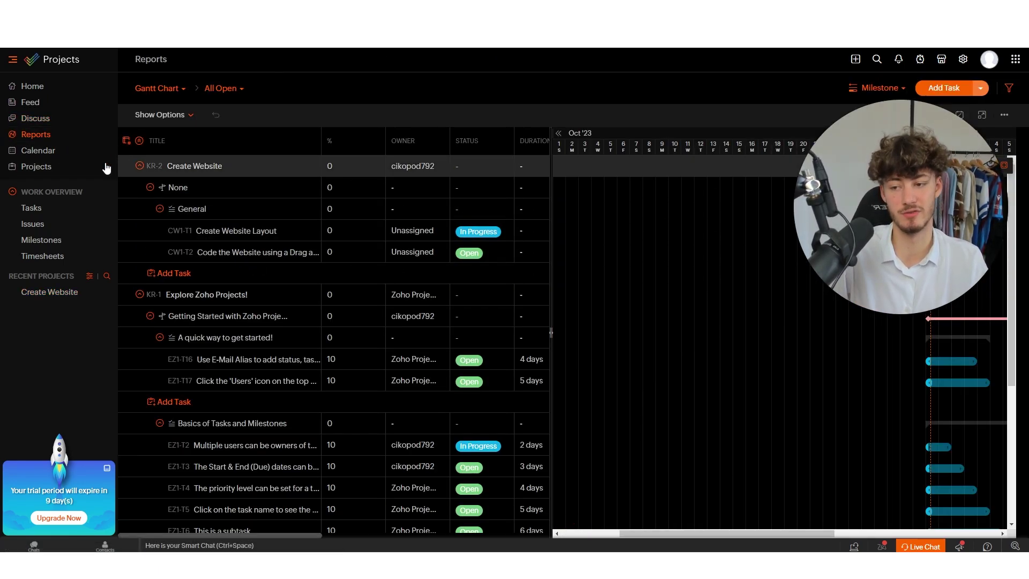
{"action": "left_click", "coordinate": [41, 150]}
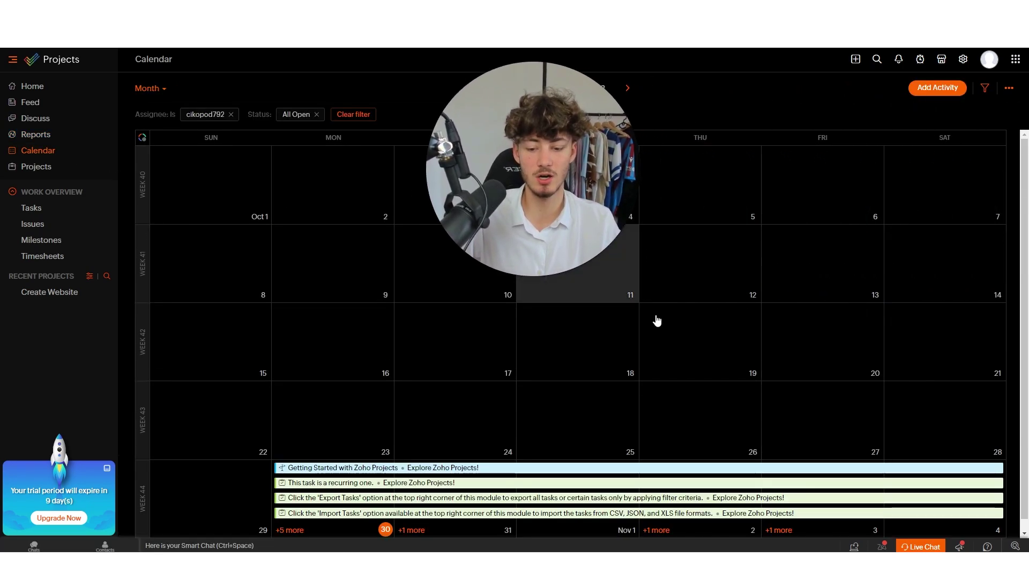
{"action": "scroll", "coordinate": [696, 353], "scroll_direction": "down", "scroll_amount": 1}
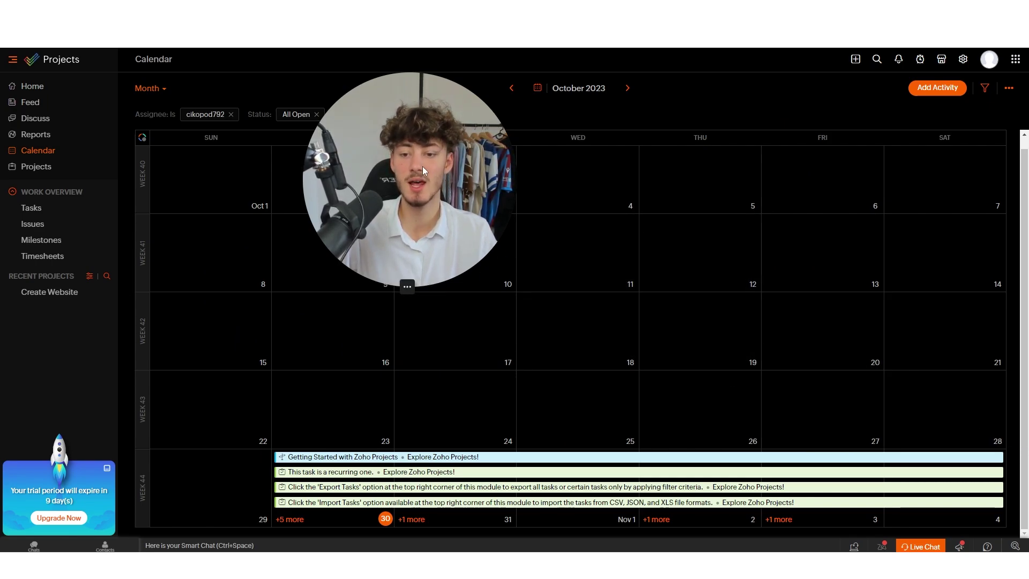
{"action": "scroll", "coordinate": [546, 344], "scroll_direction": "up", "scroll_amount": 1}
{"action": "scroll", "coordinate": [546, 343], "scroll_direction": "down", "scroll_amount": 1}
{"action": "scroll", "coordinate": [765, 340], "scroll_direction": "up", "scroll_amount": 1}
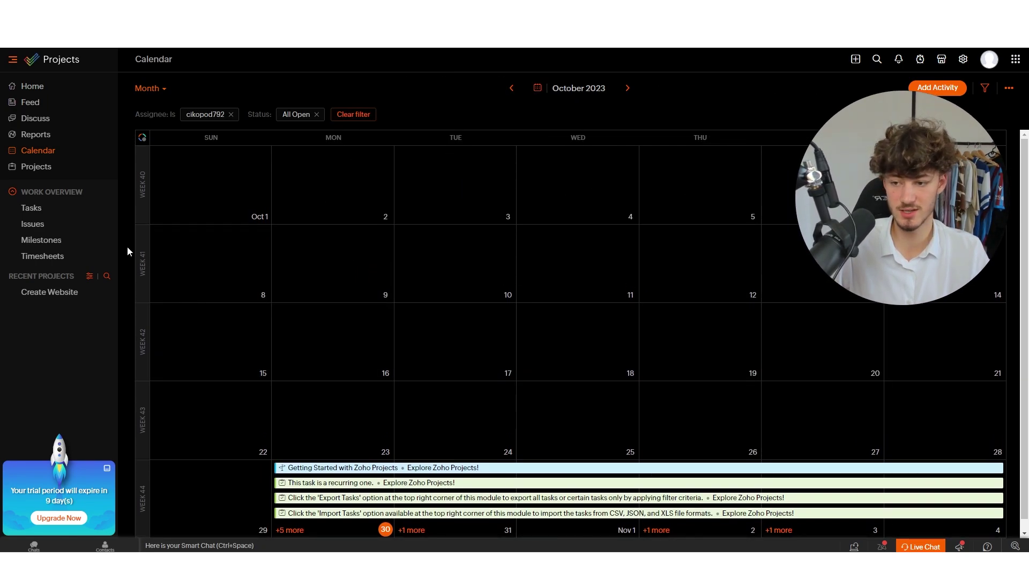